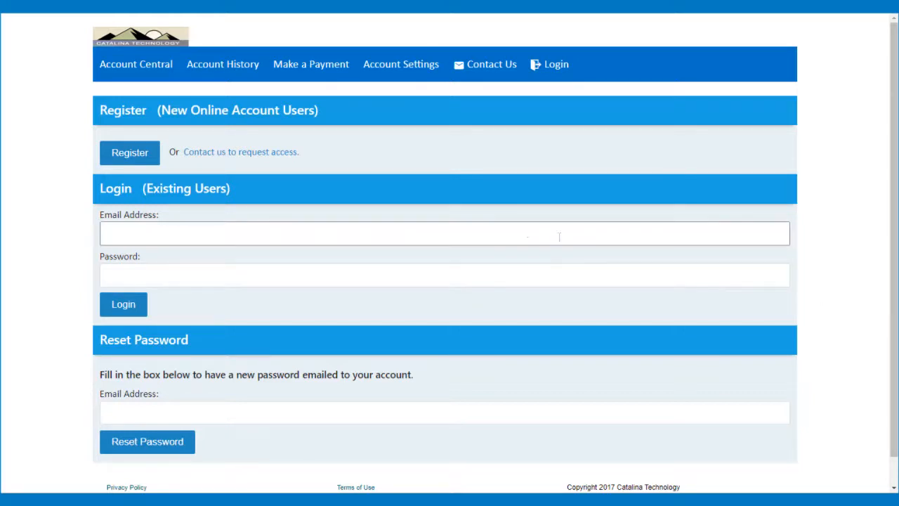
Sign in to Account Central with the saved customer login
{"action": "left_click", "coordinate": [526, 232]}
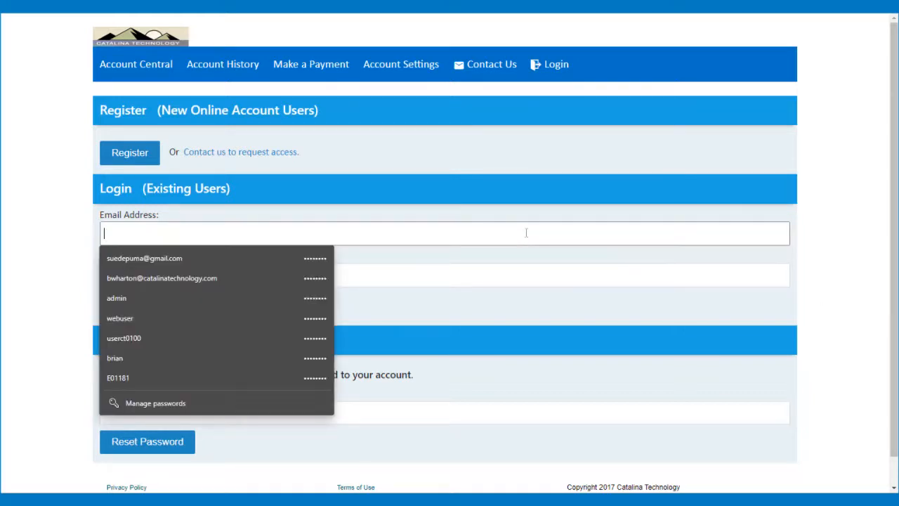
{"action": "type", "text": "s"}
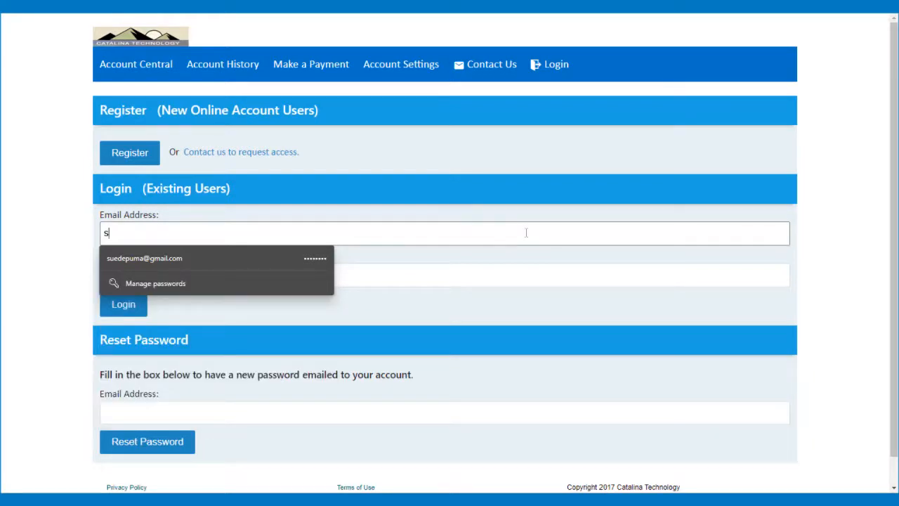
{"action": "key", "text": "Down"}
{"action": "key", "text": "Return"}
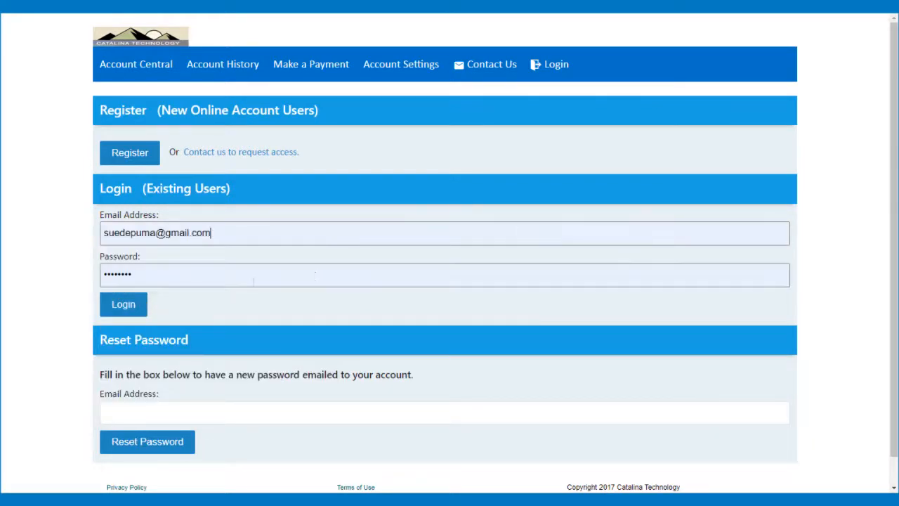
{"action": "left_click", "coordinate": [126, 305]}
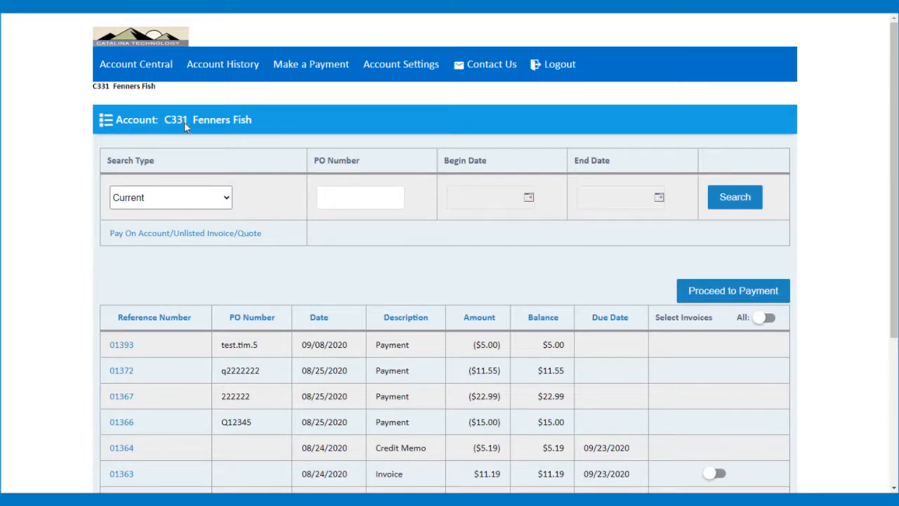
Point out the C331 Fenners Fish account name and scroll through its payments, credit memos and invoices
{"action": "left_click_drag", "start_coordinate": [98, 85], "coordinate": [177, 102]}
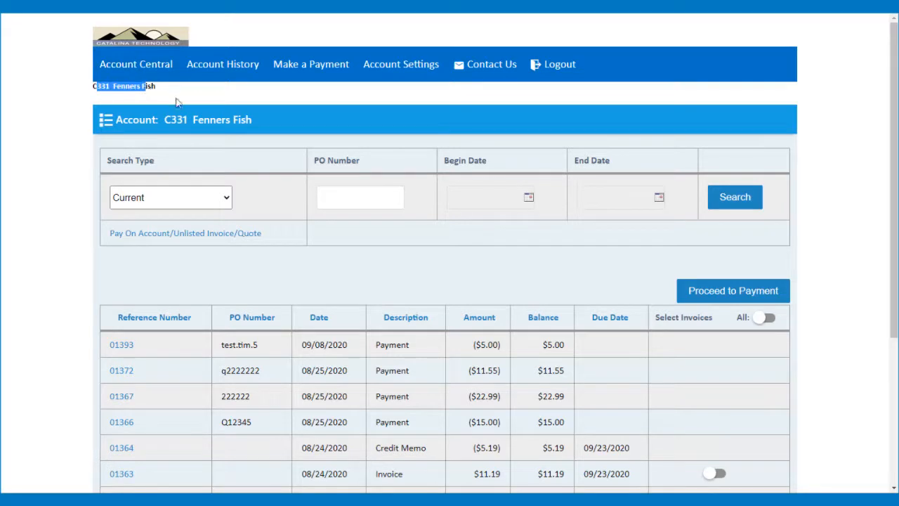
{"action": "left_click", "coordinate": [134, 98]}
{"action": "scroll", "coordinate": [440, 251], "scroll_direction": "down", "scroll_amount": 3}
{"action": "scroll", "coordinate": [387, 255], "scroll_direction": "up", "scroll_amount": 1}
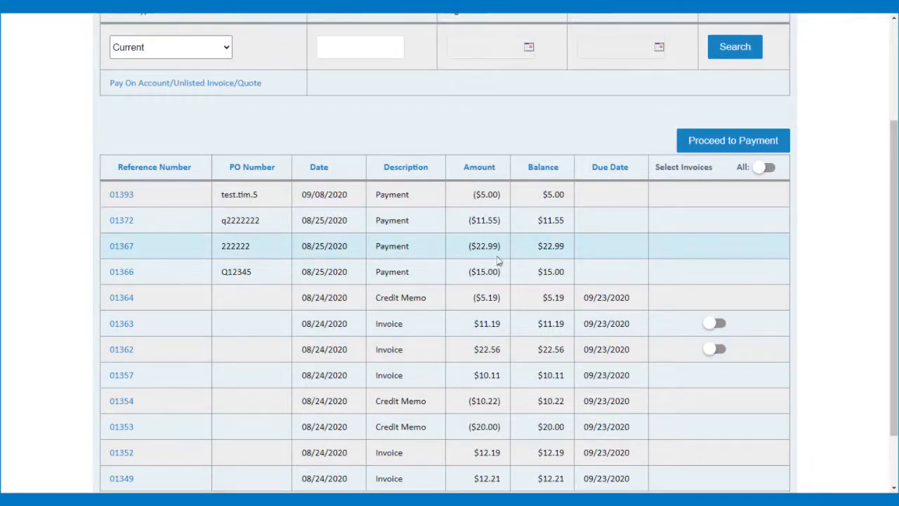
{"action": "scroll", "coordinate": [497, 259], "scroll_direction": "up", "scroll_amount": 3}
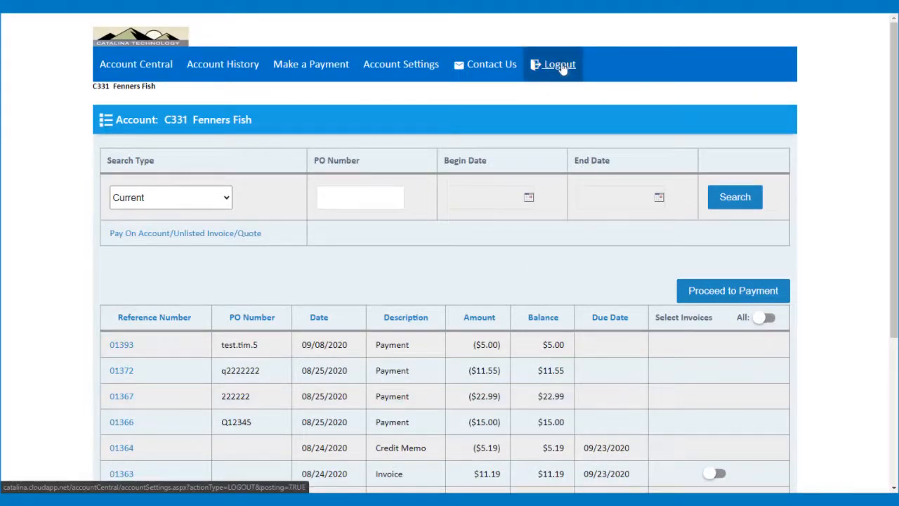
Log out of the customer account and sign back in with the saved staff login
{"action": "left_click", "coordinate": [560, 65]}
{"action": "left_click", "coordinate": [204, 227]}
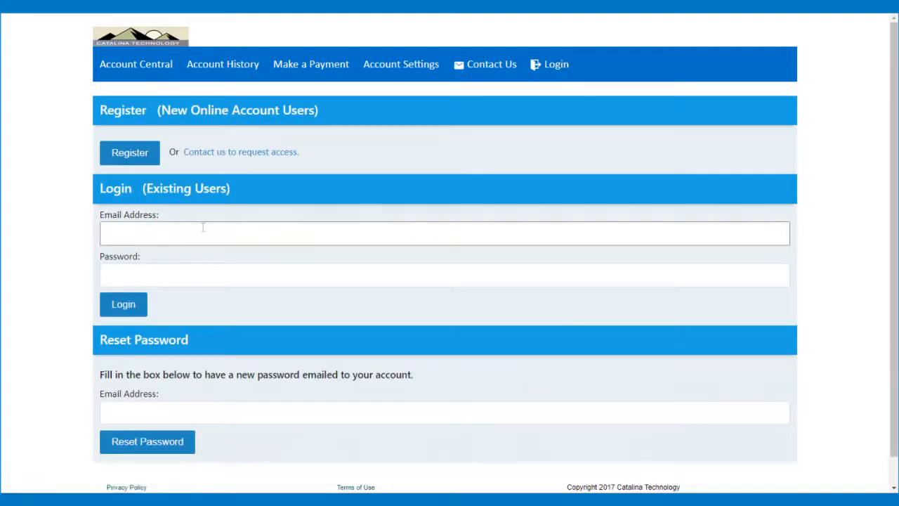
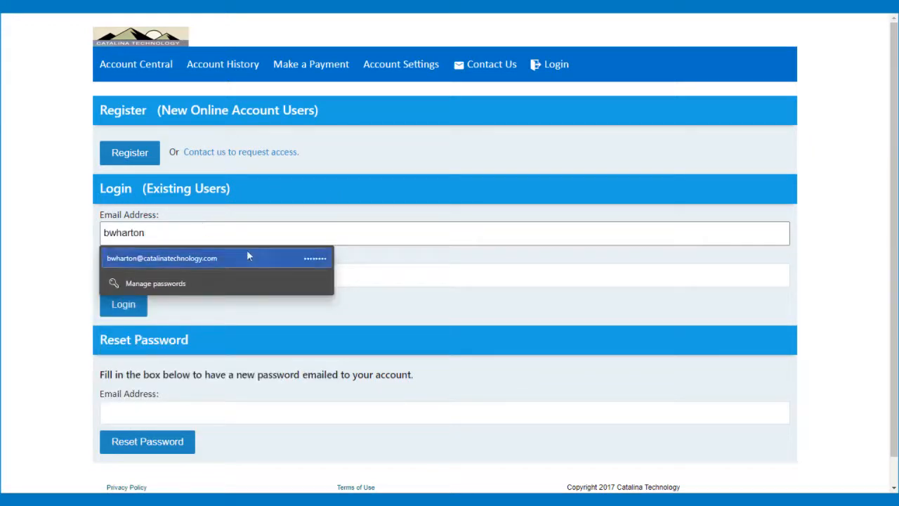
{"action": "left_click", "coordinate": [211, 258]}
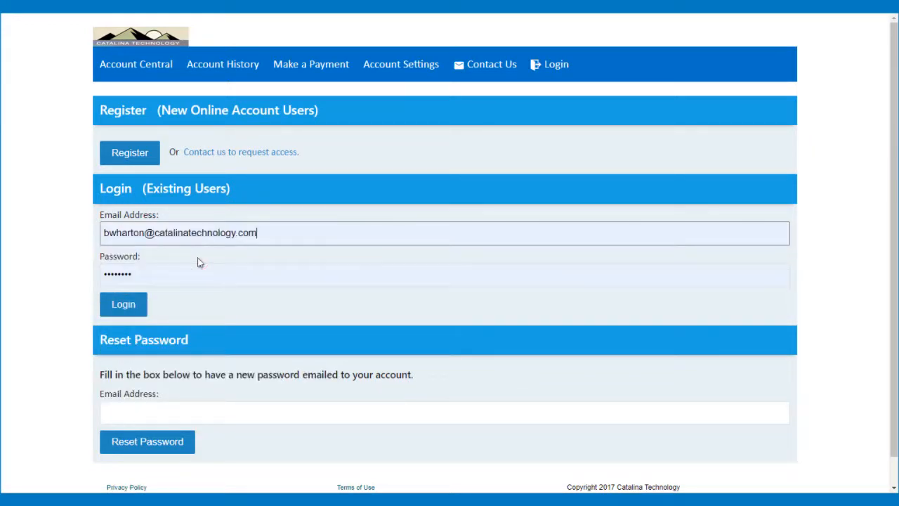
{"action": "left_click", "coordinate": [123, 309]}
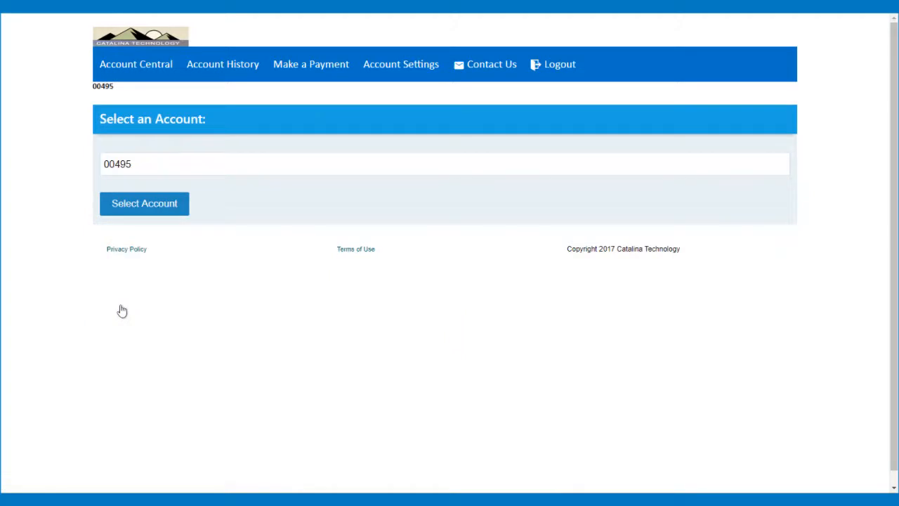
Select account CT0100 Special Products Corporation and open its transactions page
{"action": "left_click", "coordinate": [261, 166]}
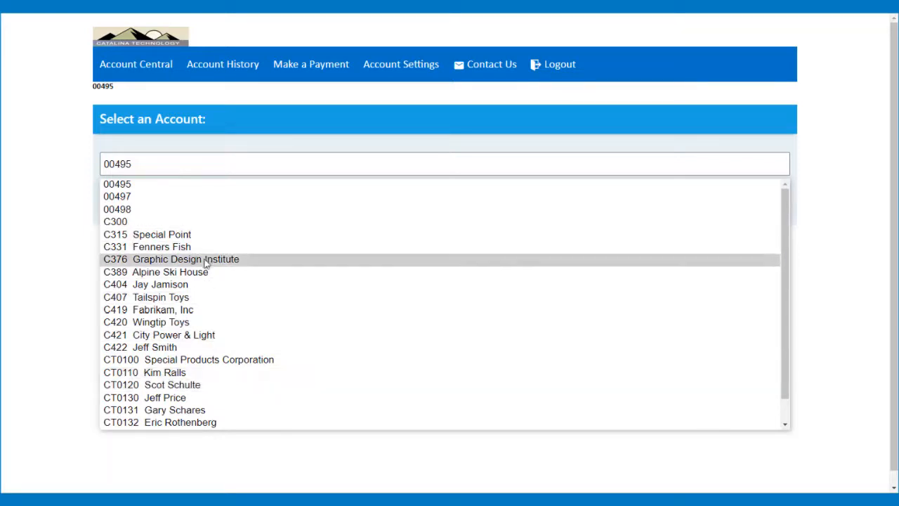
{"action": "left_click", "coordinate": [204, 359]}
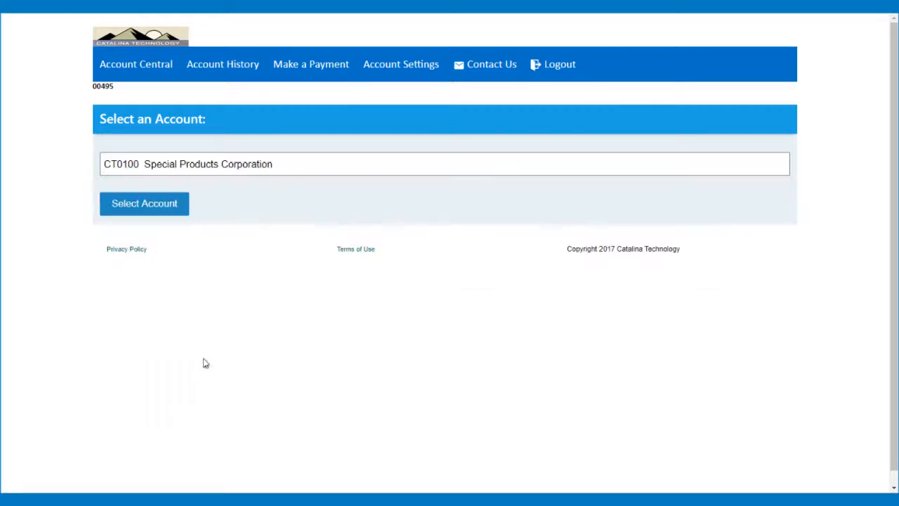
{"action": "left_click", "coordinate": [150, 203]}
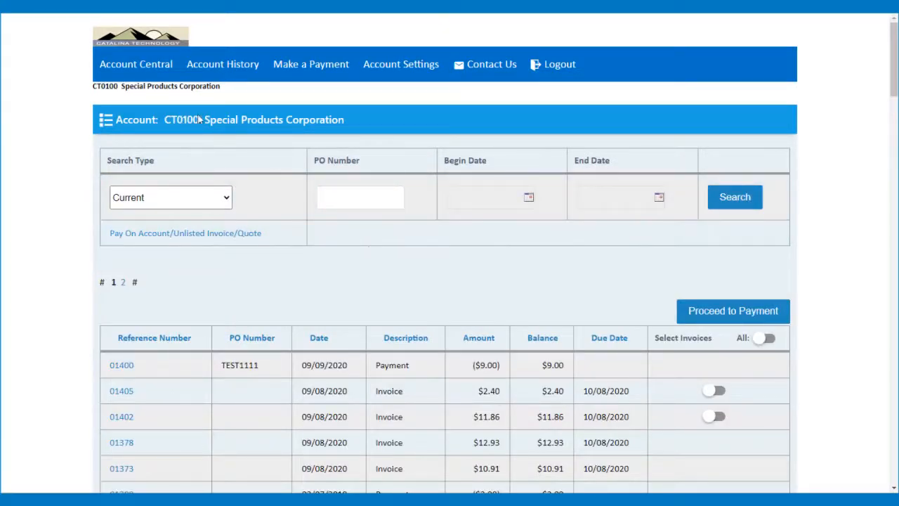
Scan Special Products Corporation's invoices, then open its Payment Wallet from the Account Central home page
{"action": "scroll", "coordinate": [294, 256], "scroll_direction": "down", "scroll_amount": 5}
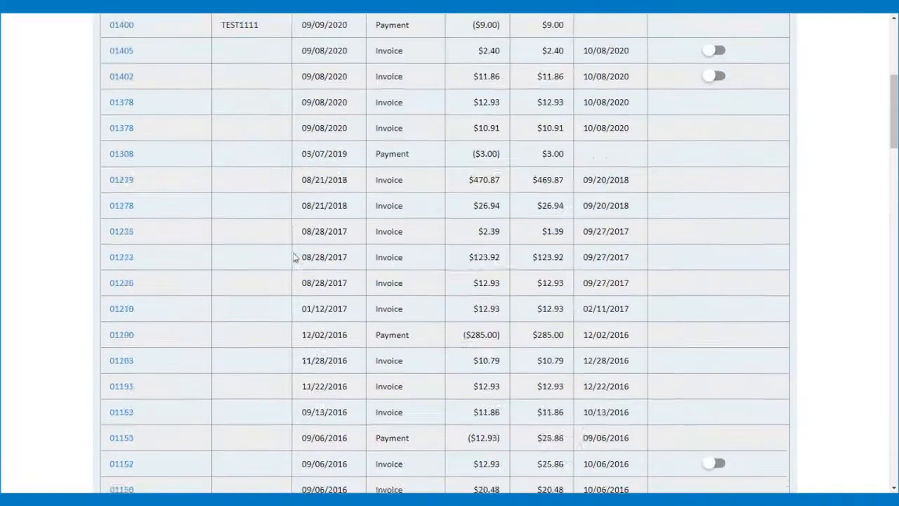
{"action": "scroll", "coordinate": [294, 257], "scroll_direction": "down", "scroll_amount": 3}
{"action": "scroll", "coordinate": [293, 257], "scroll_direction": "up", "scroll_amount": 8}
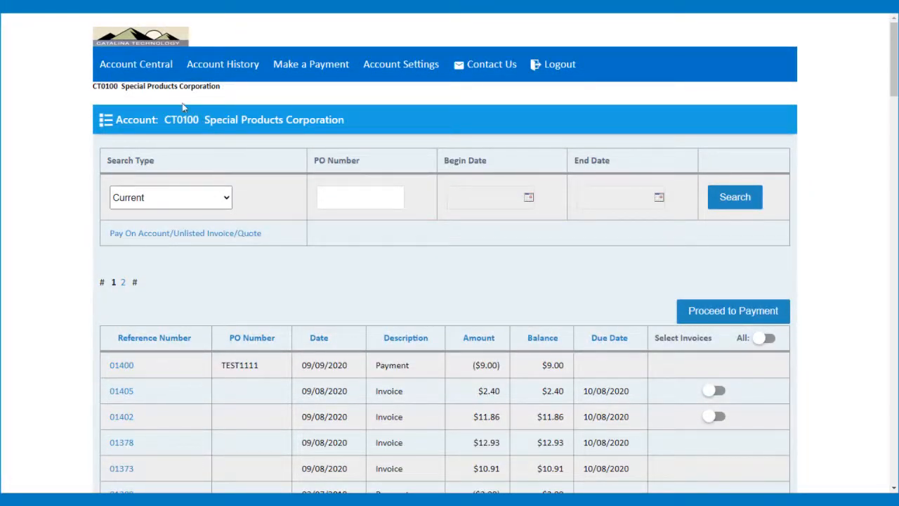
{"action": "left_click", "coordinate": [141, 70]}
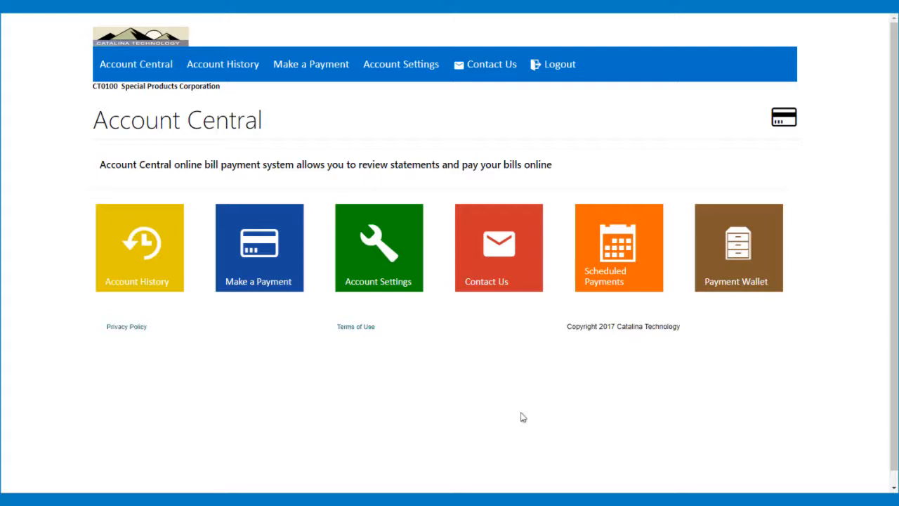
{"action": "left_click", "coordinate": [739, 264]}
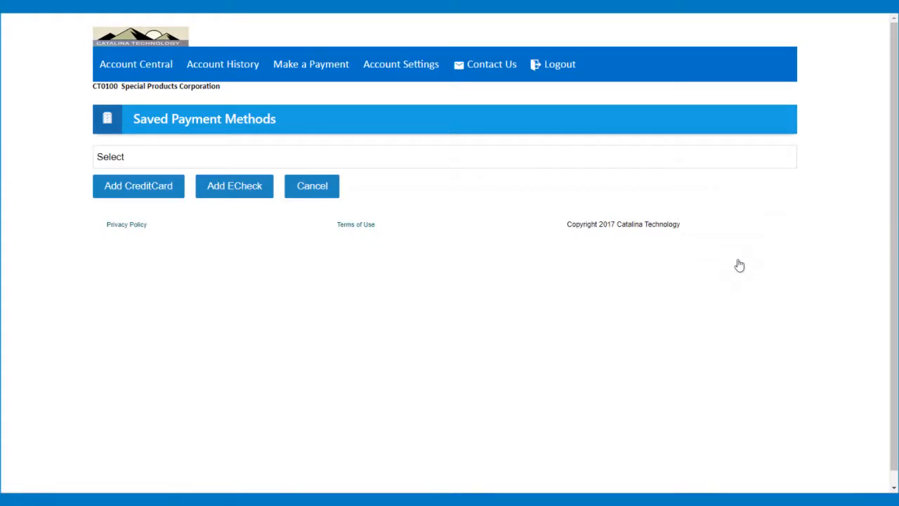
View the saved credit card list, then preview and cancel the new credit card form
{"action": "left_click", "coordinate": [472, 162]}
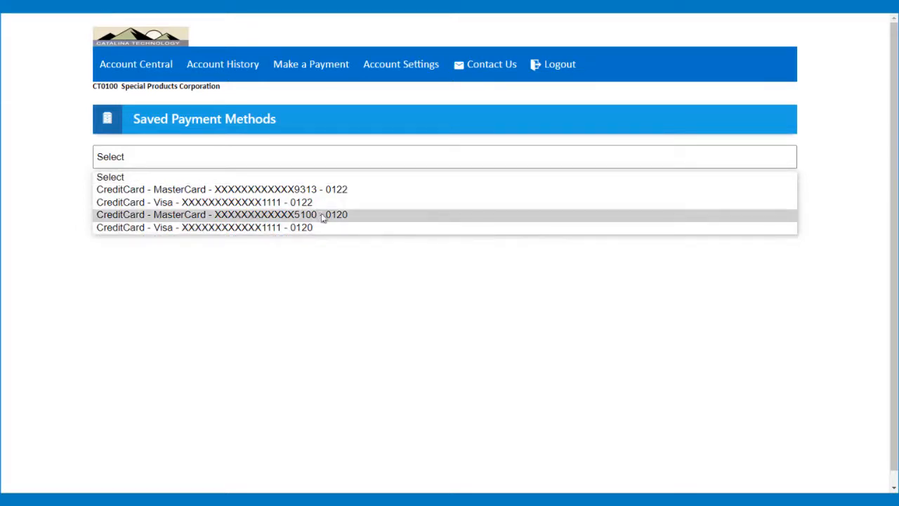
{"action": "left_click", "coordinate": [358, 275]}
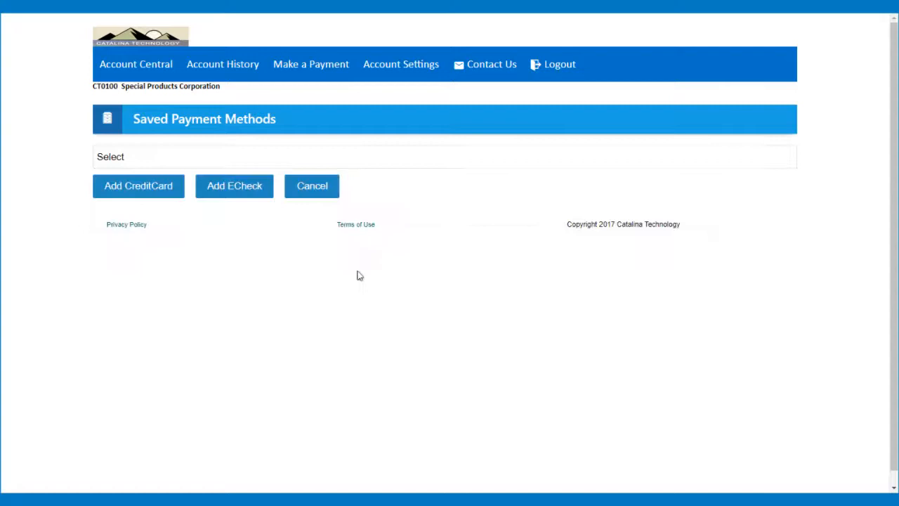
{"action": "left_click", "coordinate": [145, 197]}
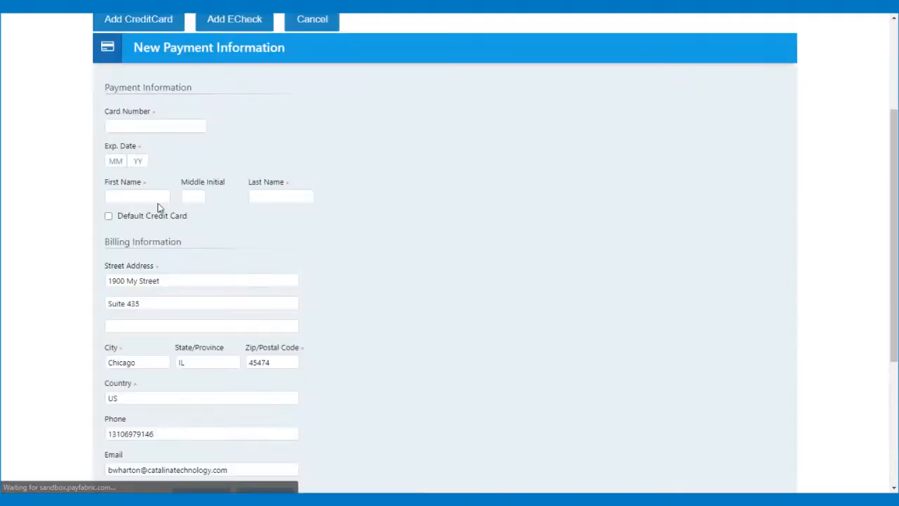
{"action": "scroll", "coordinate": [213, 177], "scroll_direction": "down", "scroll_amount": 2}
{"action": "scroll", "coordinate": [222, 151], "scroll_direction": "up", "scroll_amount": 4}
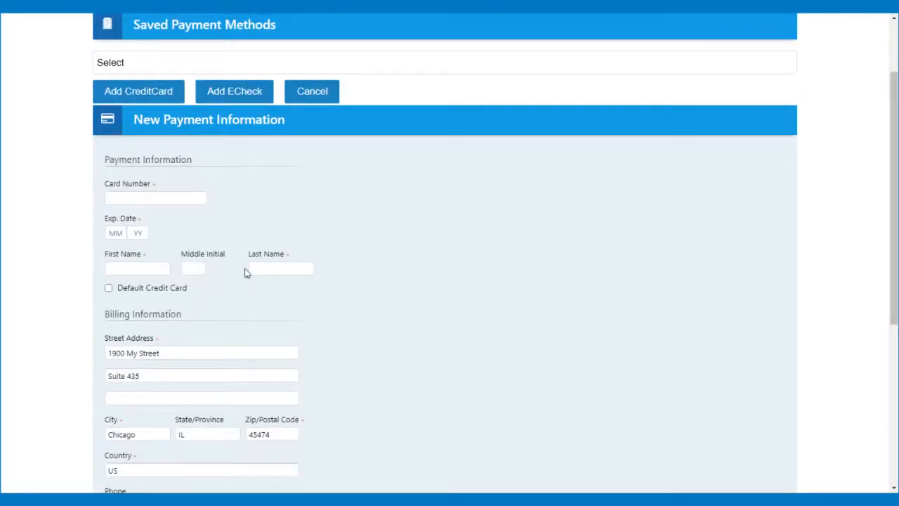
{"action": "scroll", "coordinate": [246, 273], "scroll_direction": "up", "scroll_amount": 1}
{"action": "left_click", "coordinate": [312, 163]}
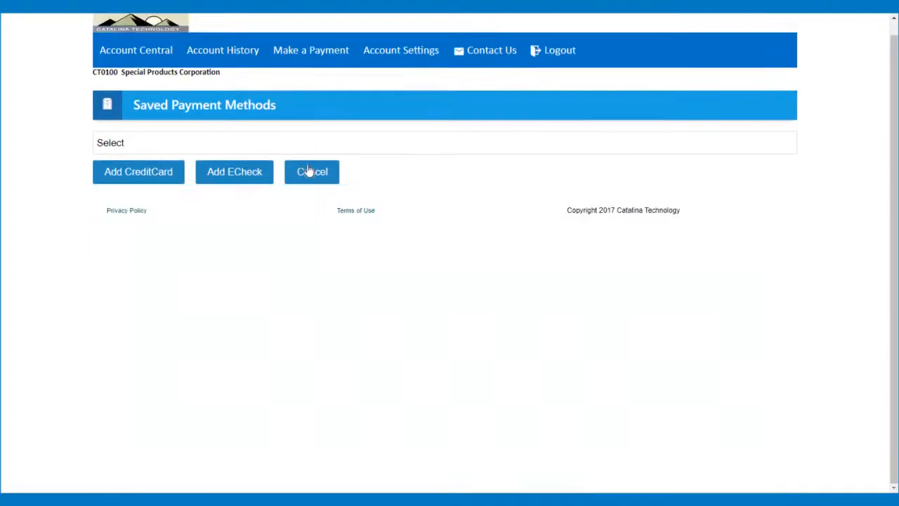
Preview and cancel the new eCheck form, then return to the Account Central home page
{"action": "left_click", "coordinate": [249, 172]}
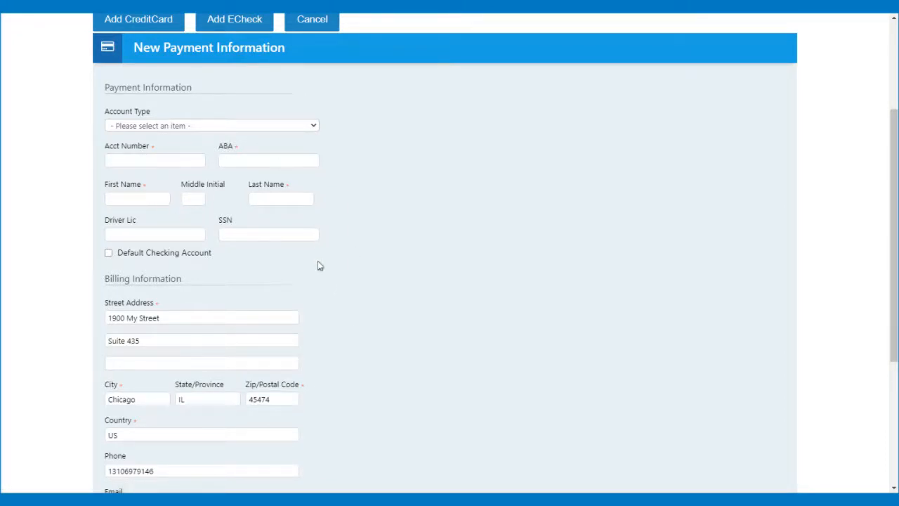
{"action": "scroll", "coordinate": [318, 265], "scroll_direction": "up", "scroll_amount": 2}
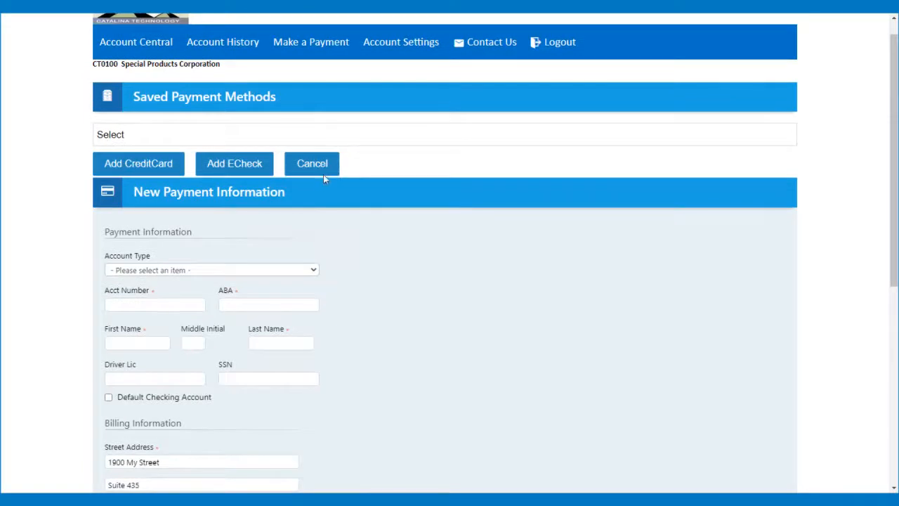
{"action": "left_click", "coordinate": [313, 164]}
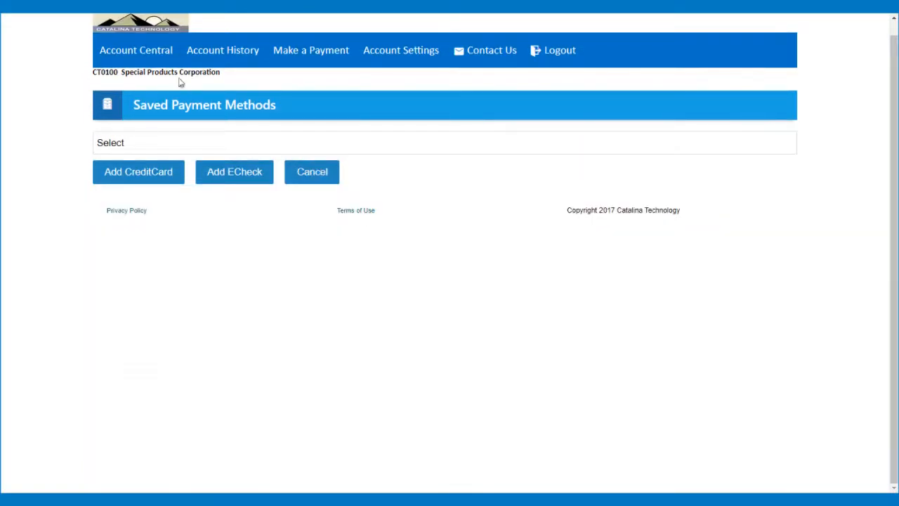
{"action": "left_click", "coordinate": [153, 54]}
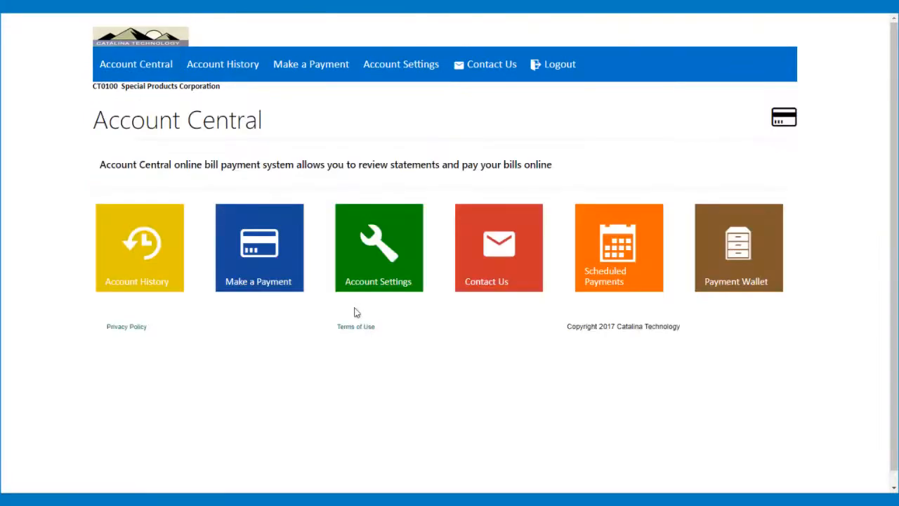
On Schedule Payment(s), leave Pay with on Select and view the three Scheduling options
{"action": "left_click", "coordinate": [624, 249]}
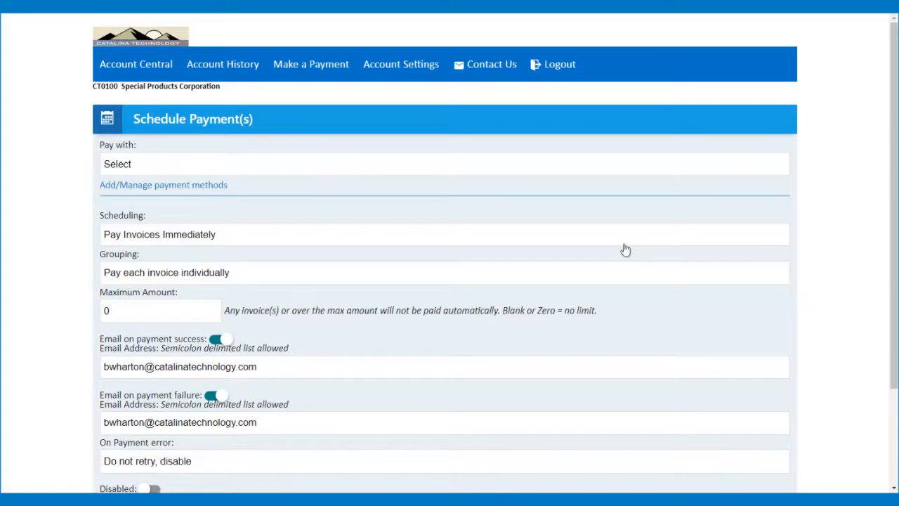
{"action": "left_click", "coordinate": [170, 166]}
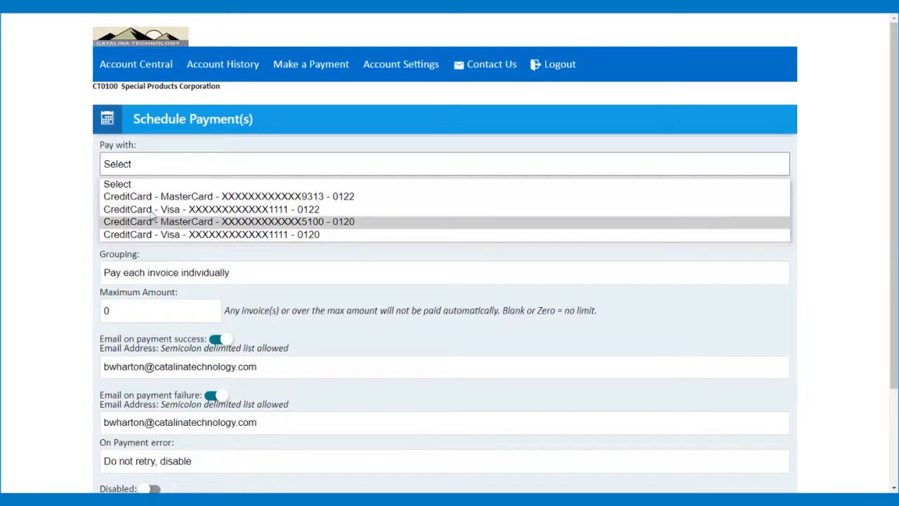
{"action": "left_click", "coordinate": [45, 163]}
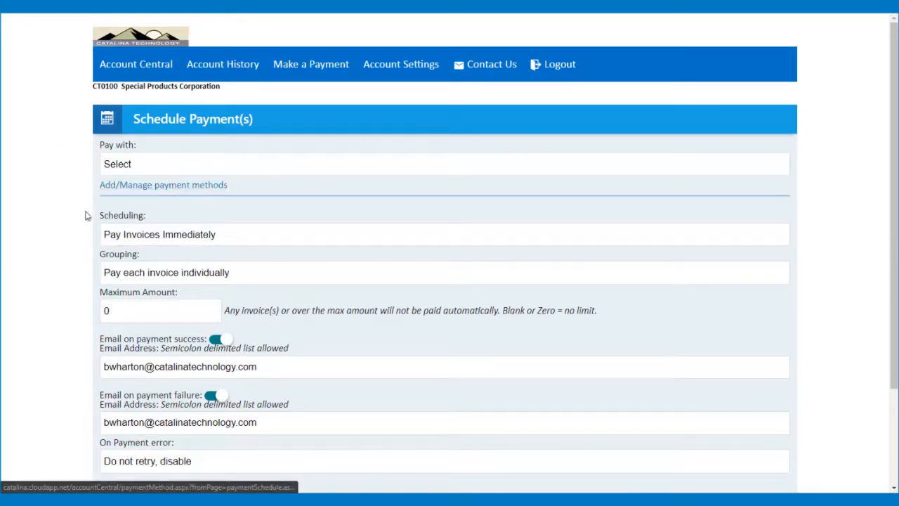
{"action": "scroll", "coordinate": [52, 215], "scroll_direction": "down", "scroll_amount": 2}
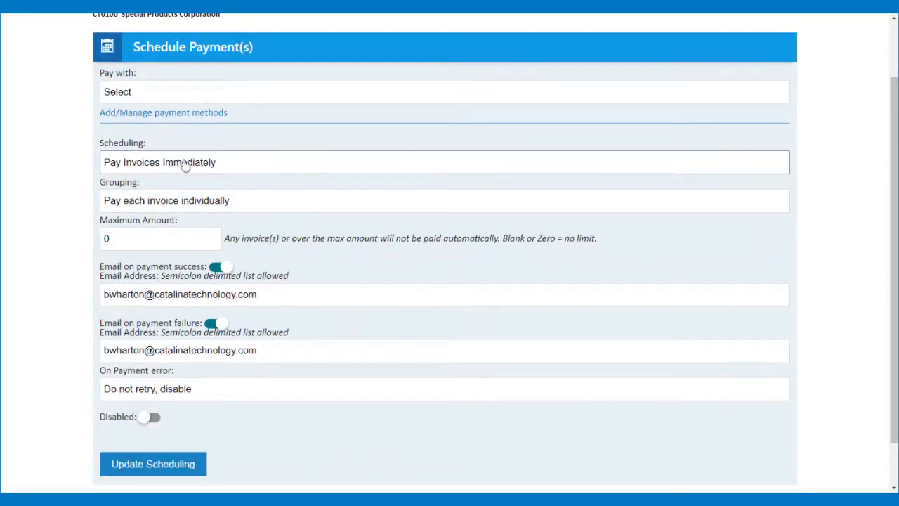
{"action": "left_click", "coordinate": [214, 163]}
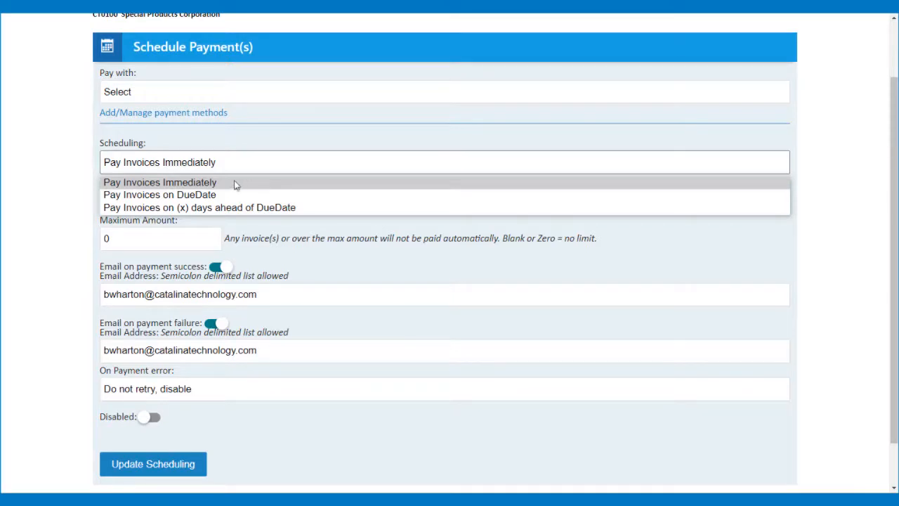
{"action": "left_click", "coordinate": [62, 165]}
{"action": "left_click", "coordinate": [189, 203]}
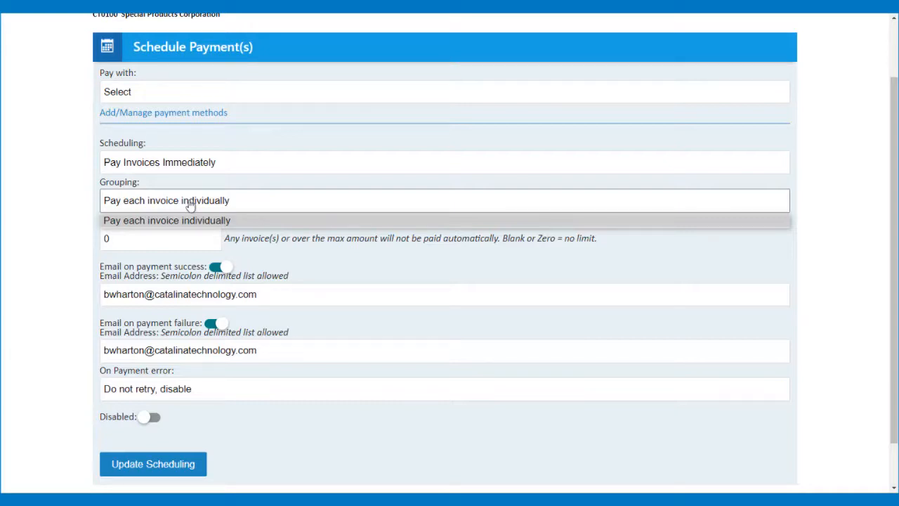
{"action": "left_click", "coordinate": [57, 181]}
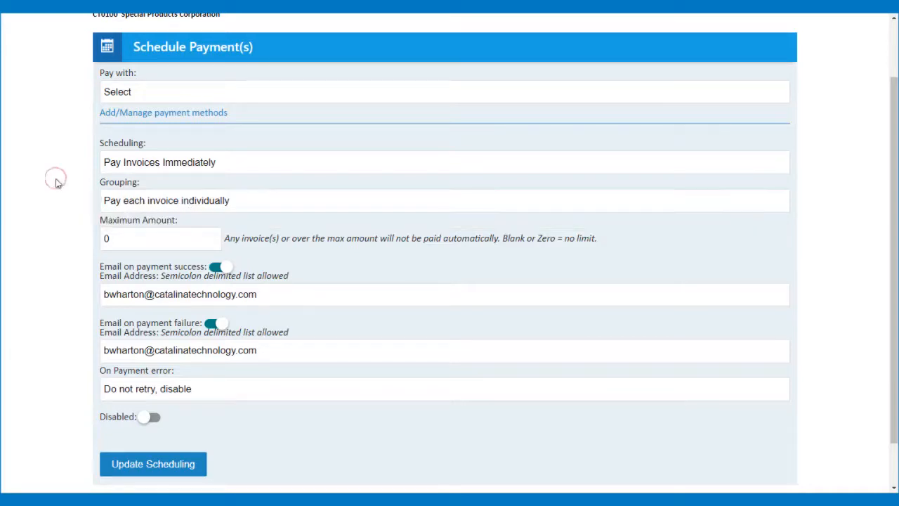
{"action": "left_click", "coordinate": [132, 237]}
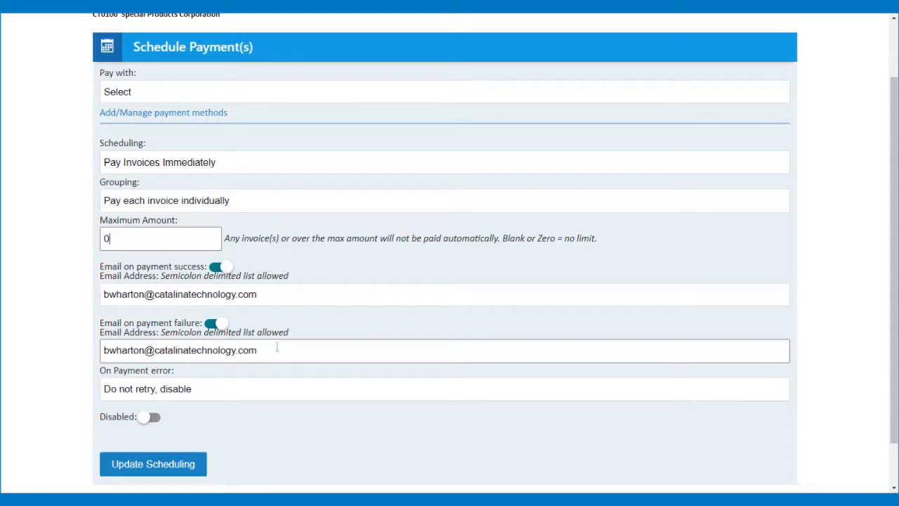
Check the On Payment error choices without changing them, then return to the Account Central dashboard
{"action": "left_click", "coordinate": [225, 395]}
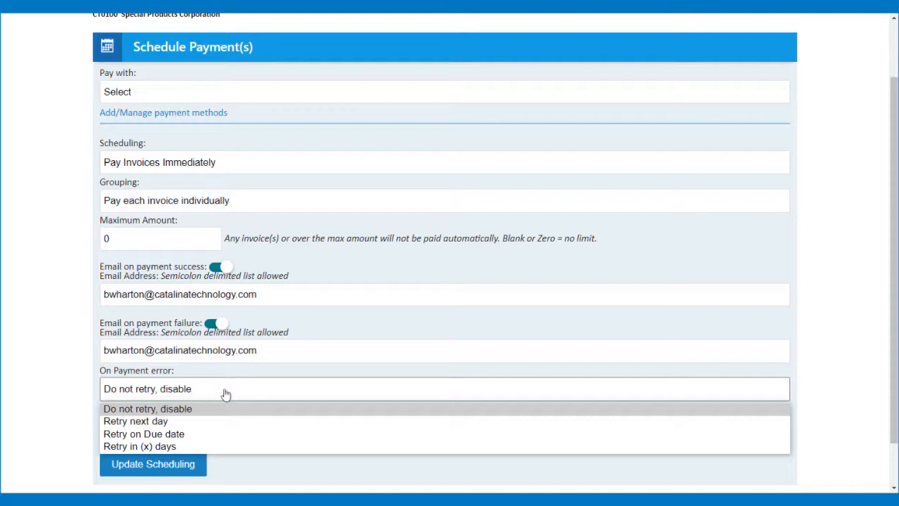
{"action": "left_click", "coordinate": [50, 248]}
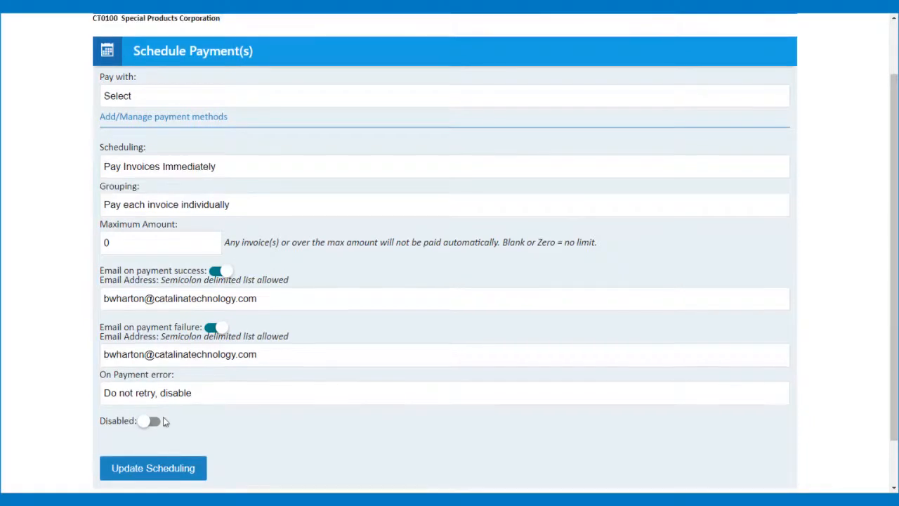
{"action": "scroll", "coordinate": [163, 417], "scroll_direction": "up", "scroll_amount": 1}
{"action": "left_click", "coordinate": [132, 65]}
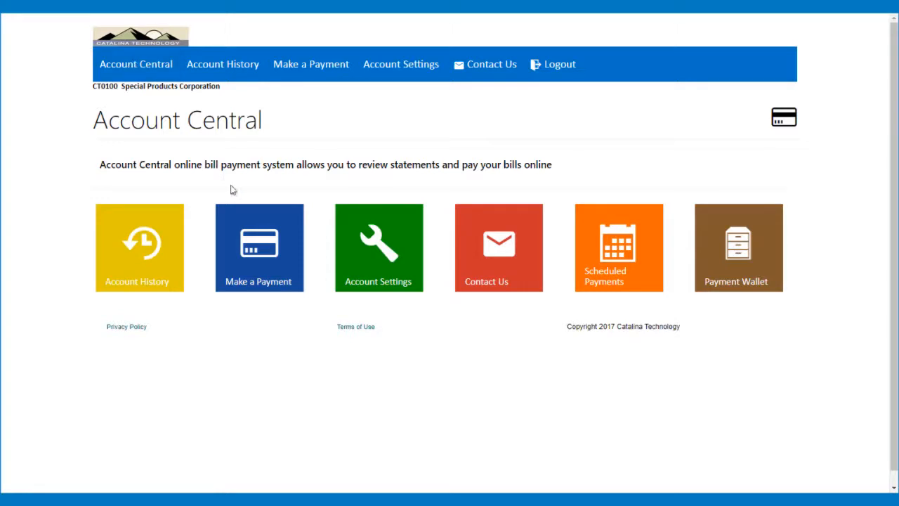
{"action": "left_click", "coordinate": [511, 265]}
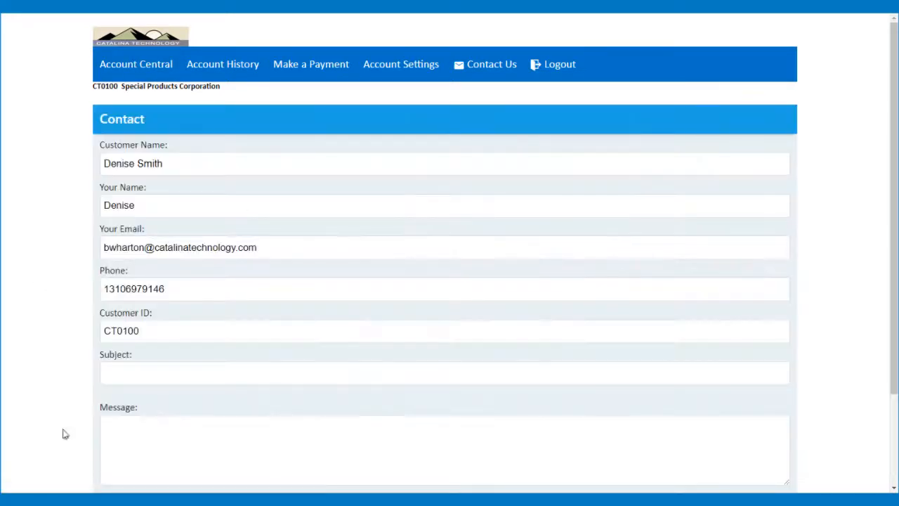
{"action": "scroll", "coordinate": [200, 280], "scroll_direction": "down", "scroll_amount": 2}
{"action": "scroll", "coordinate": [200, 280], "scroll_direction": "up", "scroll_amount": 2}
{"action": "left_click", "coordinate": [22, 14]}
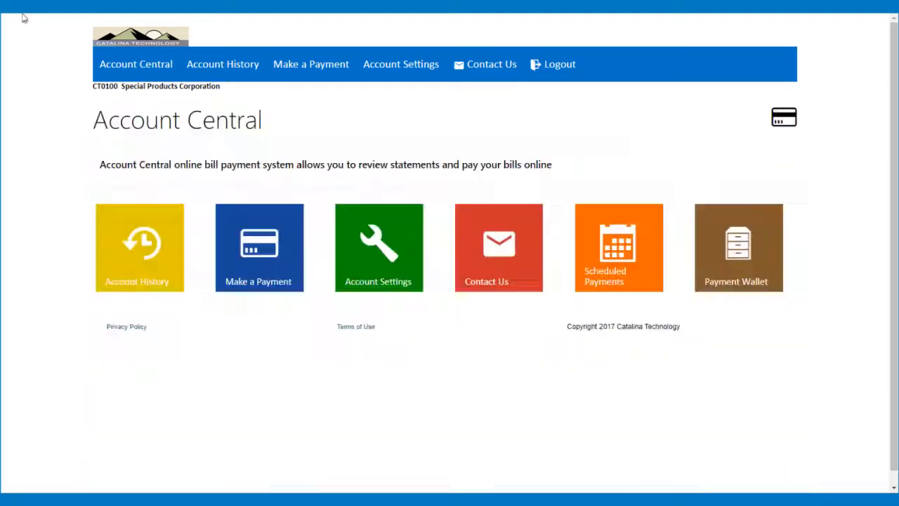
Open CT0100's Account Settings and scroll through web account, billing and shipping details
{"action": "left_click", "coordinate": [396, 256]}
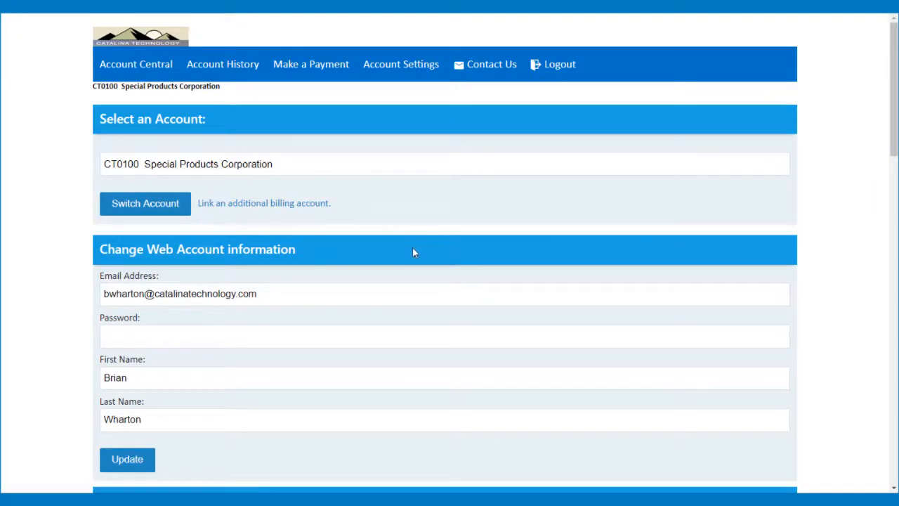
{"action": "scroll", "coordinate": [414, 252], "scroll_direction": "down", "scroll_amount": 1}
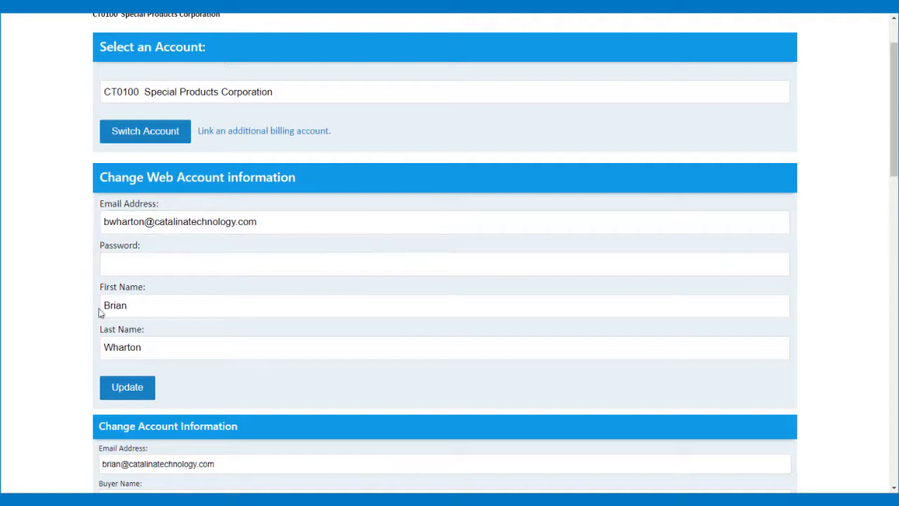
{"action": "scroll", "coordinate": [156, 327], "scroll_direction": "down", "scroll_amount": 2}
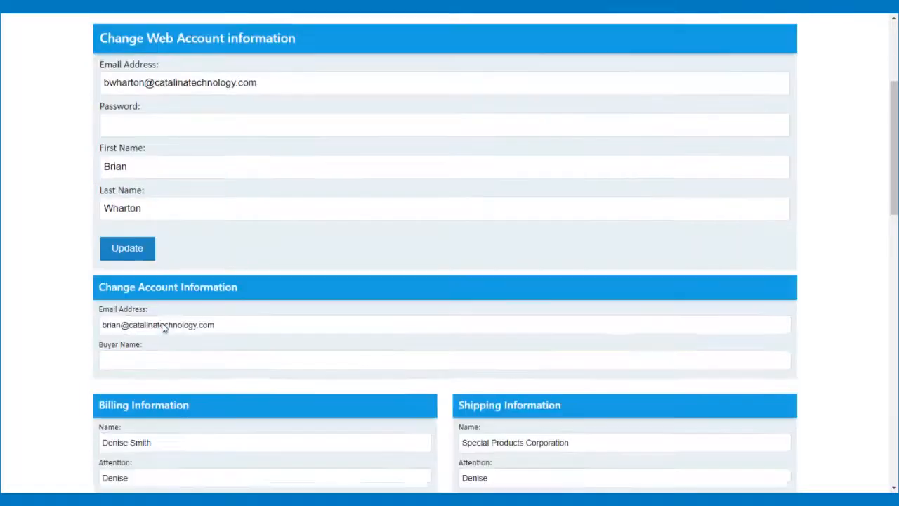
{"action": "scroll", "coordinate": [169, 315], "scroll_direction": "down", "scroll_amount": 2}
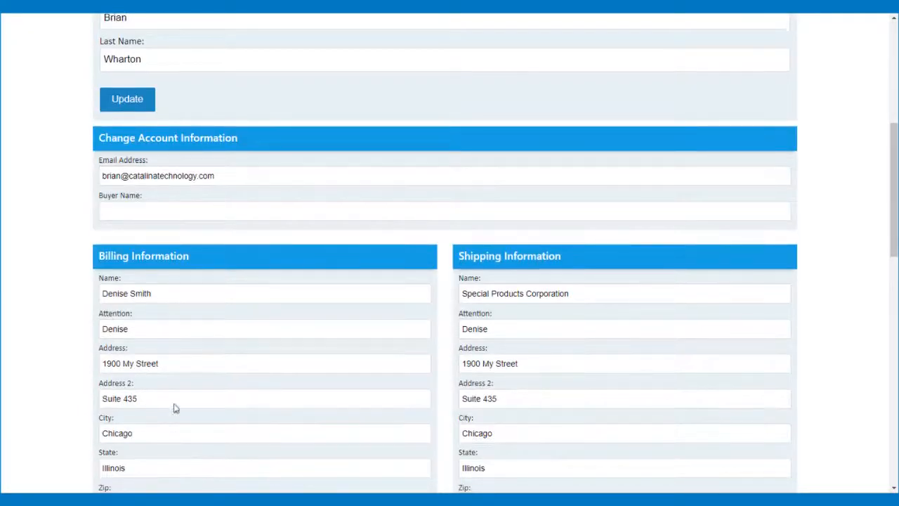
{"action": "scroll", "coordinate": [173, 409], "scroll_direction": "down", "scroll_amount": 2}
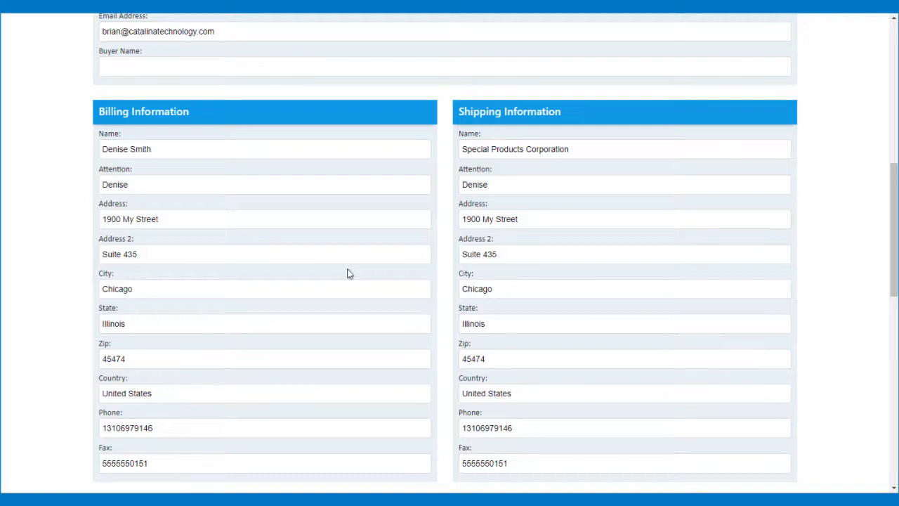
{"action": "scroll", "coordinate": [349, 273], "scroll_direction": "down", "scroll_amount": 2}
{"action": "scroll", "coordinate": [349, 273], "scroll_direction": "up", "scroll_amount": 4}
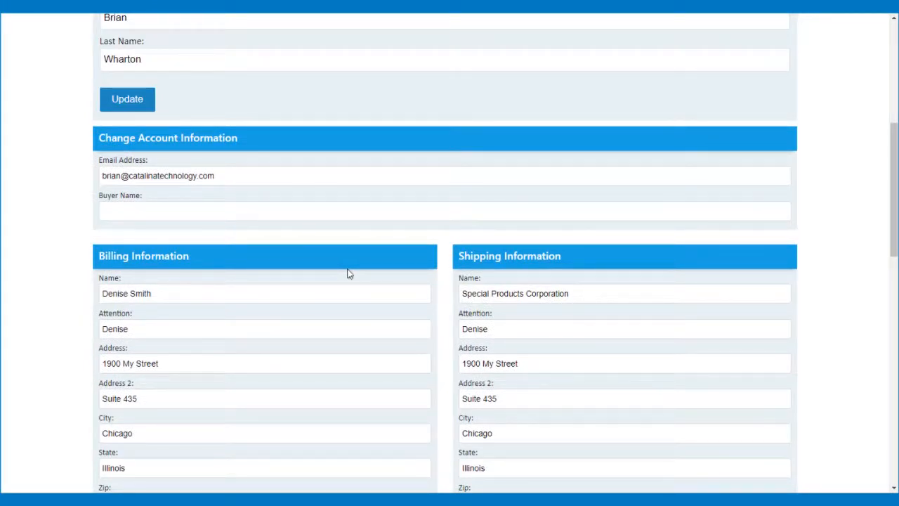
{"action": "scroll", "coordinate": [349, 273], "scroll_direction": "up", "scroll_amount": 3}
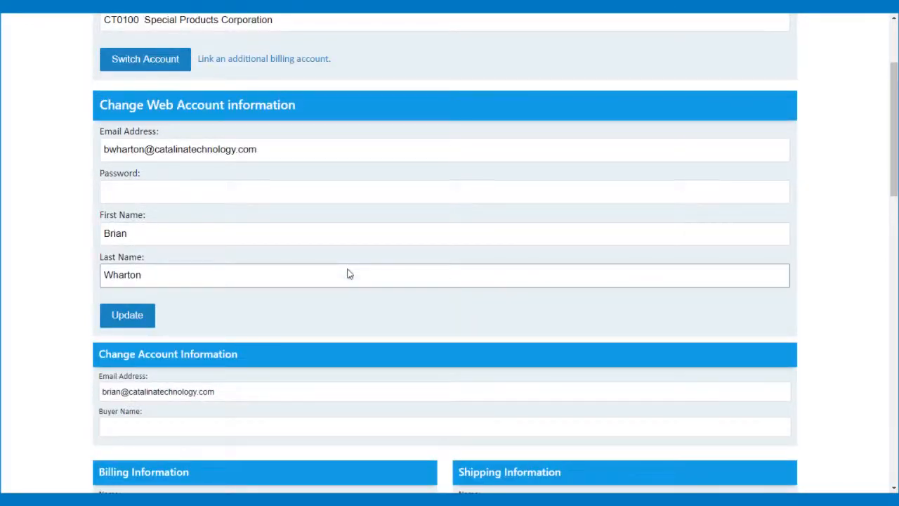
{"action": "scroll", "coordinate": [349, 273], "scroll_direction": "up", "scroll_amount": 2}
Check the linked accounts list, keep CT0100 Special Products Corporation, and return to the dashboard
{"action": "left_click", "coordinate": [201, 164]}
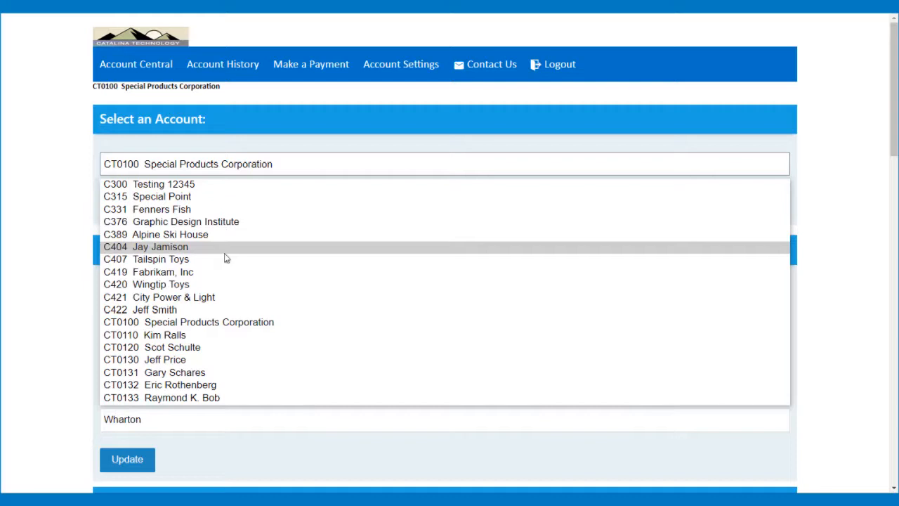
{"action": "left_click", "coordinate": [29, 195]}
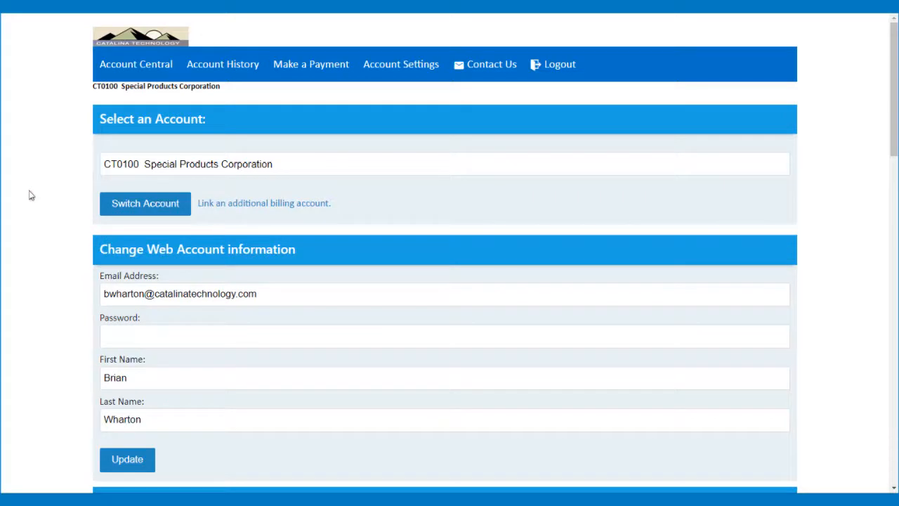
{"action": "left_click", "coordinate": [152, 70]}
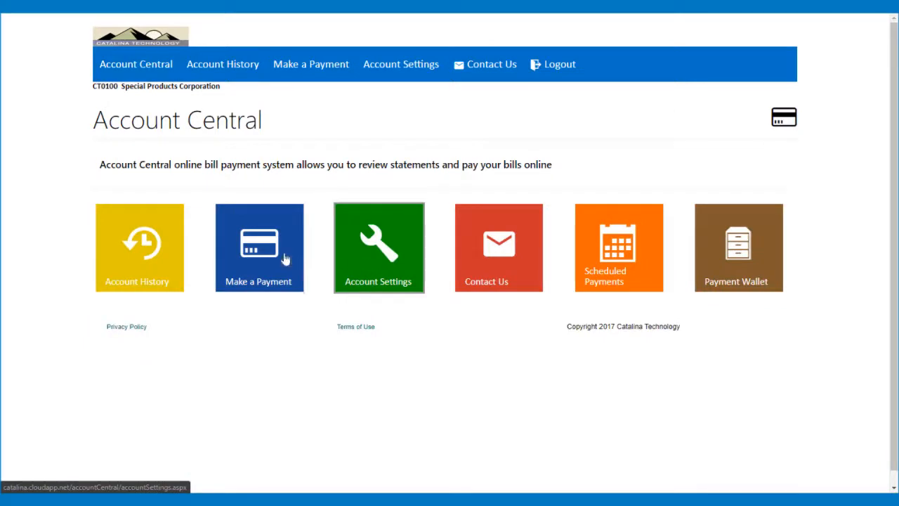
Open the Make a Payment page for CT0100
{"action": "left_click", "coordinate": [269, 257]}
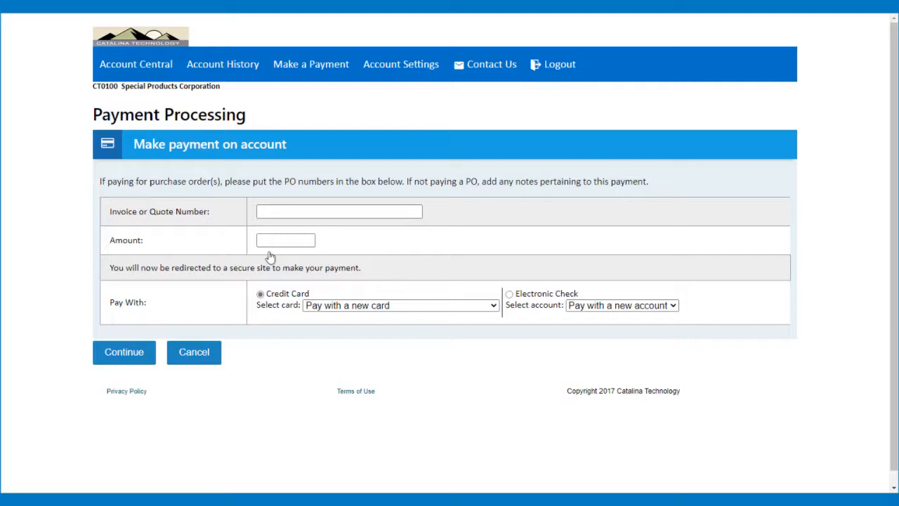
Enter invoice TEST222 and amount 3.33, keep 'Pay with a new card', and continue
{"action": "left_click", "coordinate": [311, 211]}
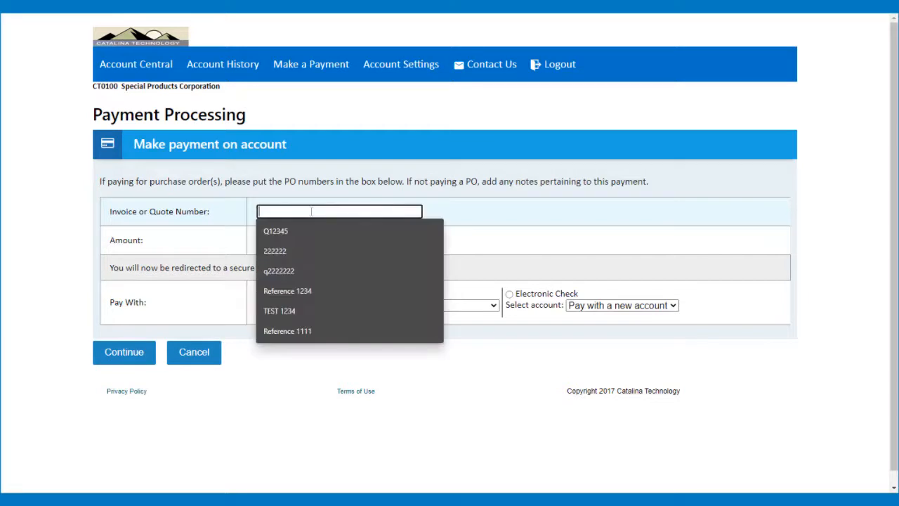
{"action": "type", "text": "TEST222"}
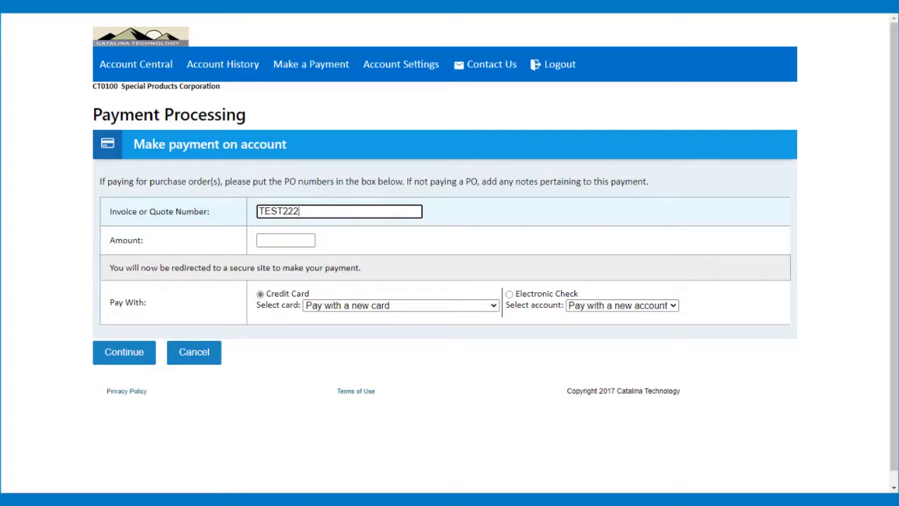
{"action": "left_click", "coordinate": [285, 240]}
{"action": "type", "text": "3."}
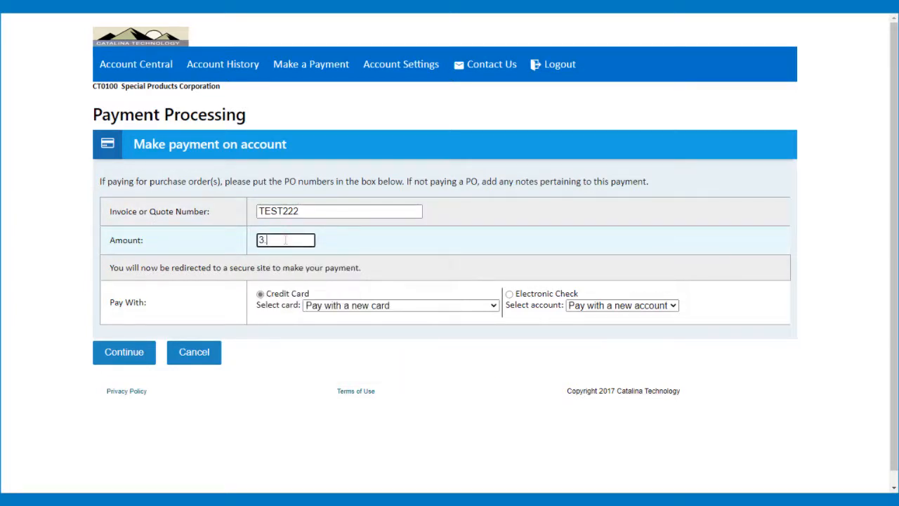
{"action": "type", "text": "33"}
{"action": "left_click", "coordinate": [344, 307]}
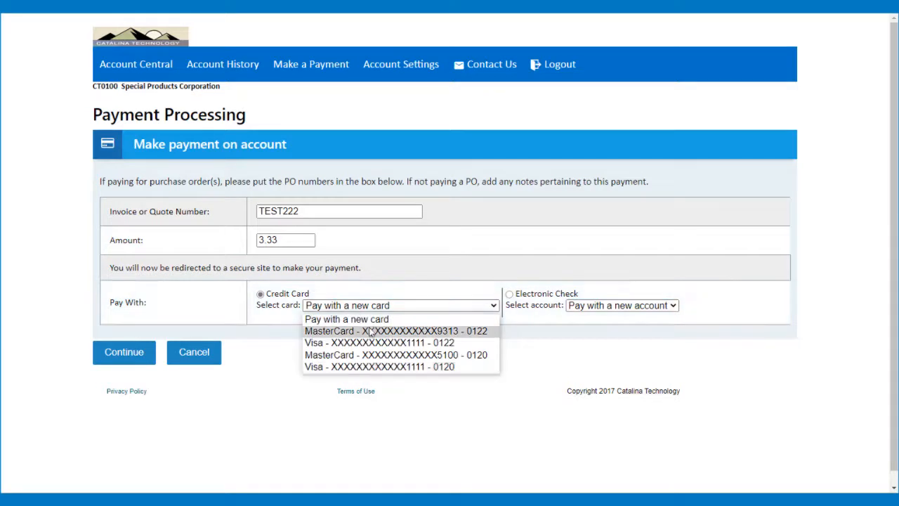
{"action": "left_click", "coordinate": [581, 359]}
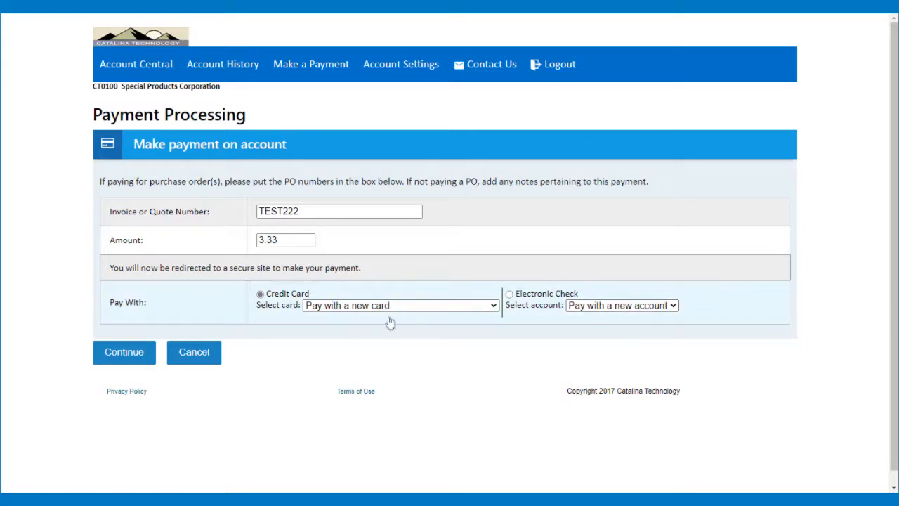
{"action": "left_click", "coordinate": [122, 353]}
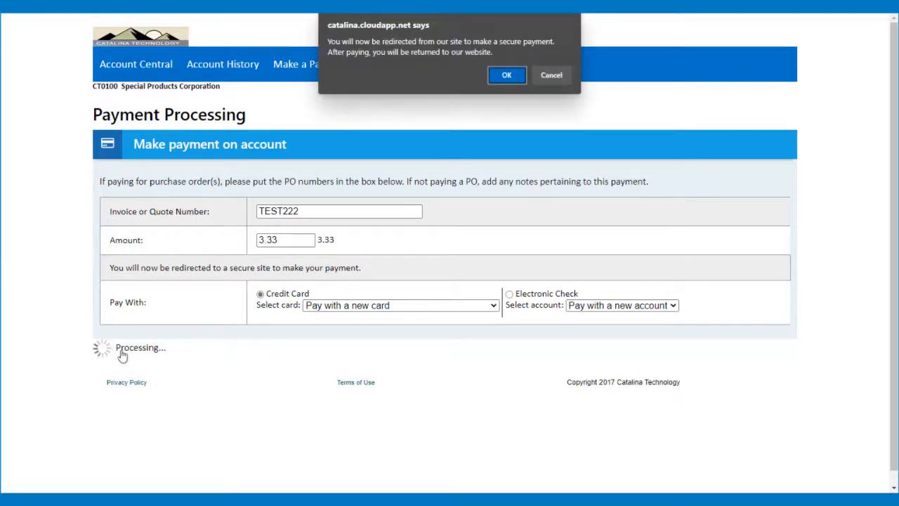
Accept the redirect to the secure payment site and review the Payment Information form and its Wallet options
{"action": "left_click", "coordinate": [509, 76]}
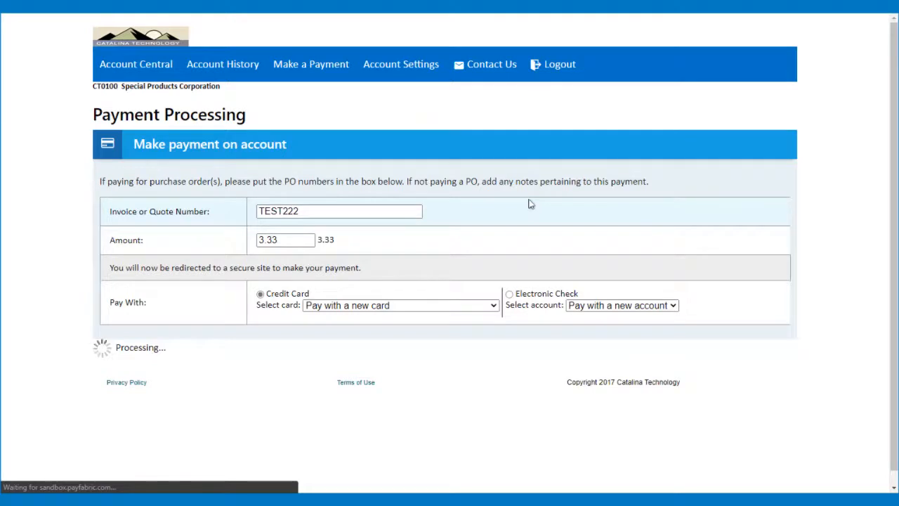
{"action": "scroll", "coordinate": [218, 270], "scroll_direction": "up", "scroll_amount": 2}
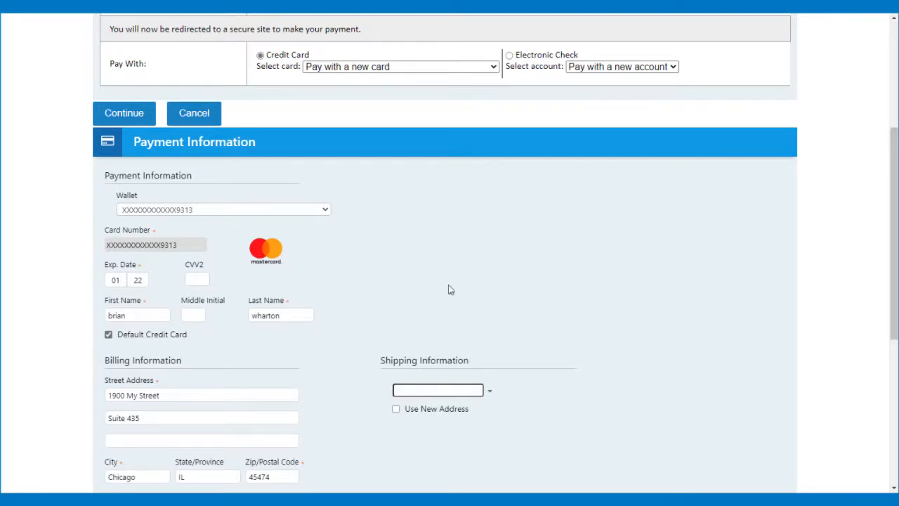
{"action": "scroll", "coordinate": [453, 285], "scroll_direction": "down", "scroll_amount": 2}
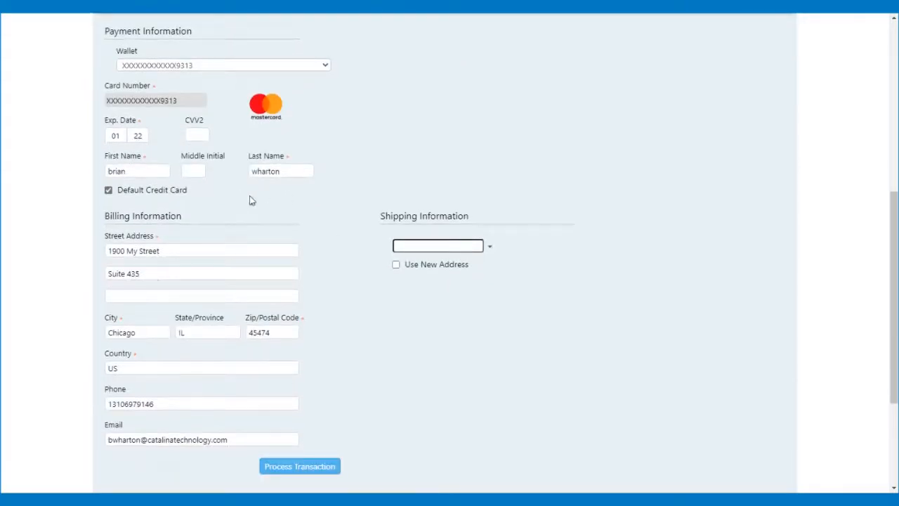
{"action": "scroll", "coordinate": [253, 203], "scroll_direction": "up", "scroll_amount": 2}
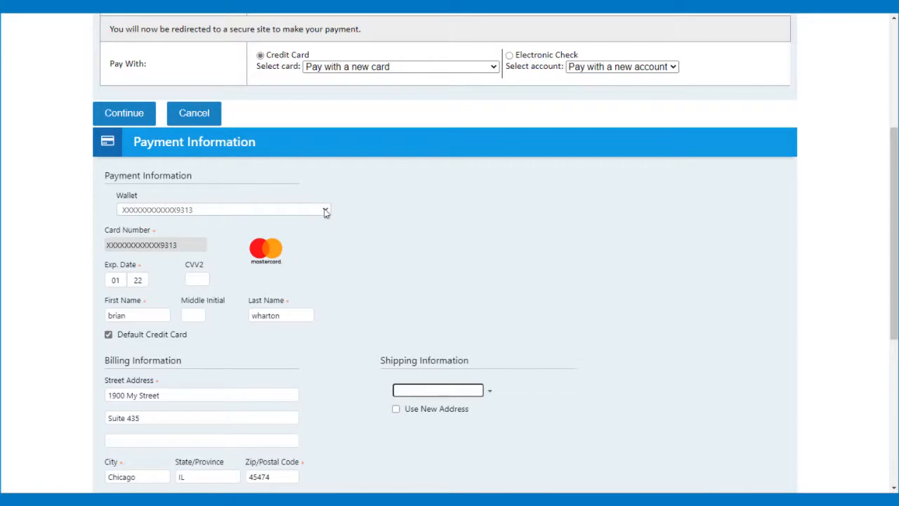
{"action": "left_click", "coordinate": [325, 212]}
Choose '- Enter New Wallet -' and enter the test Visa number, expiry 10/22, CVV2 and cardholder name
{"action": "left_click", "coordinate": [231, 218]}
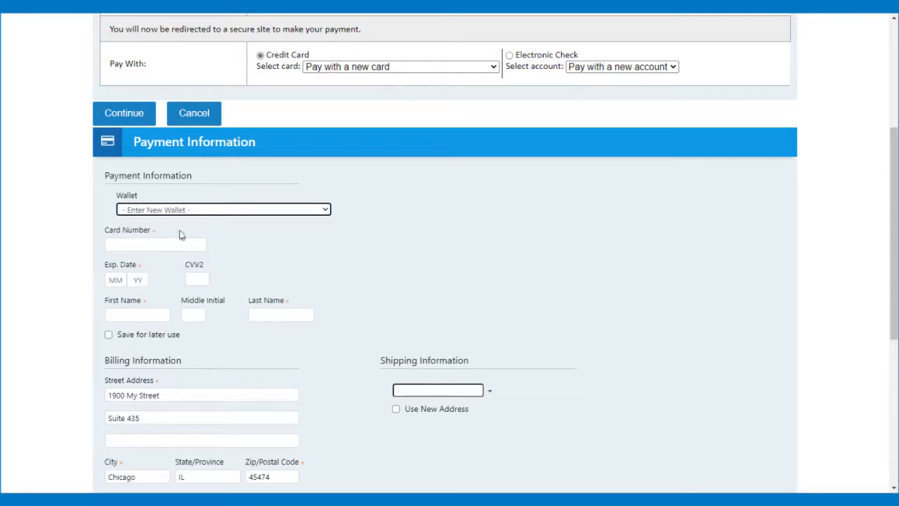
{"action": "left_click", "coordinate": [132, 243]}
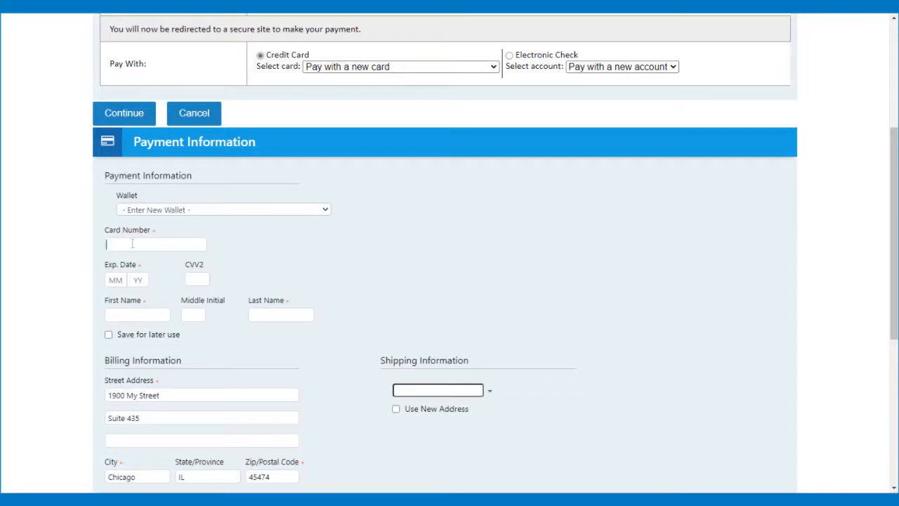
{"action": "type", "text": "41"}
{"action": "type", "text": "111-1111-1111"}
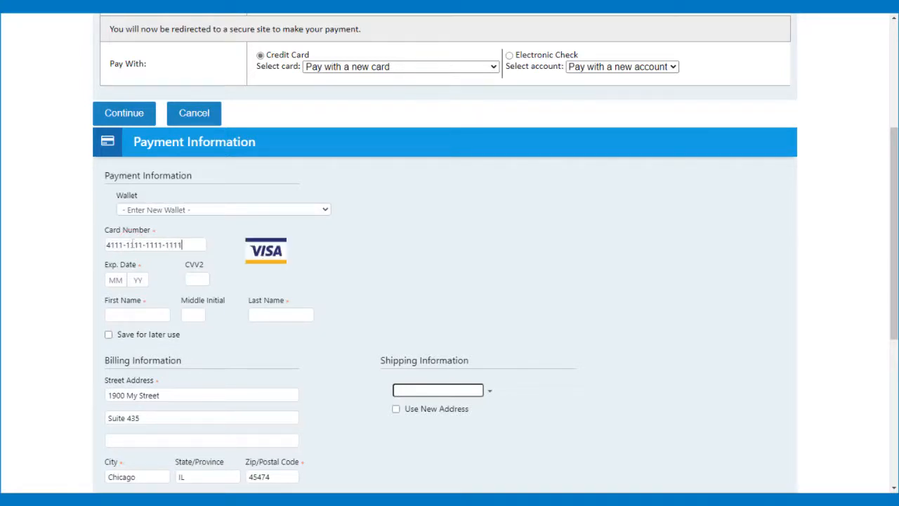
{"action": "left_click", "coordinate": [118, 279]}
{"action": "type", "text": "10"}
{"action": "type", "text": "22"}
{"action": "type", "text": "123"}
{"action": "key", "text": "Tab"}
{"action": "key", "text": "Tab"}
Leave 'Save for later use' unchecked and submit with Process Transaction
{"action": "scroll", "coordinate": [344, 281], "scroll_direction": "down", "scroll_amount": 1}
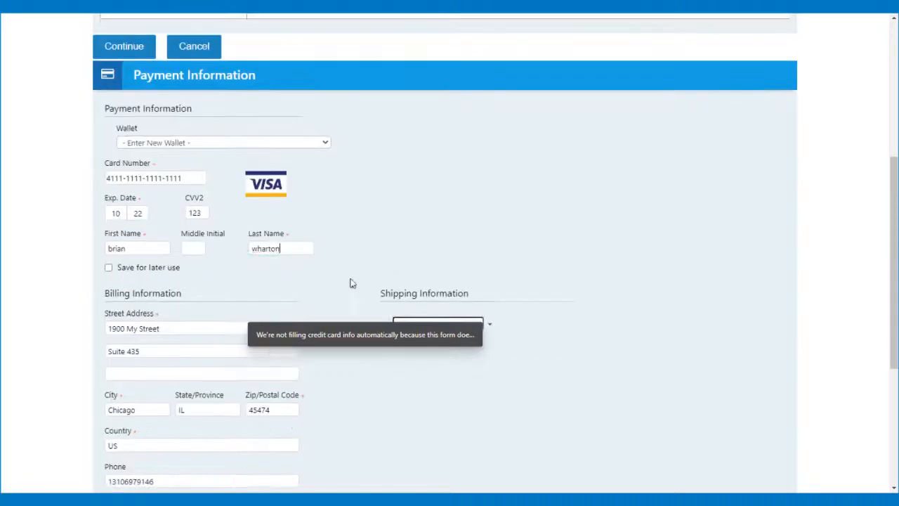
{"action": "left_click", "coordinate": [108, 264]}
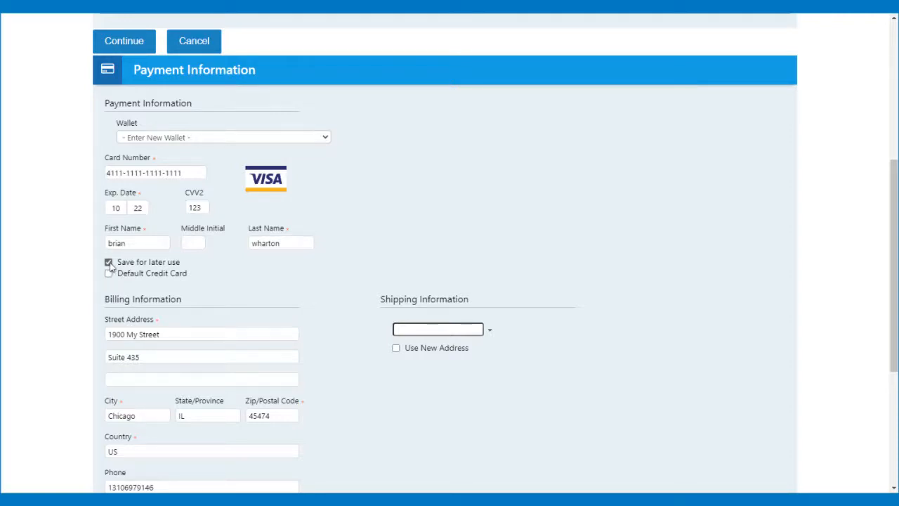
{"action": "left_click", "coordinate": [109, 263]}
{"action": "scroll", "coordinate": [391, 383], "scroll_direction": "down", "scroll_amount": 2}
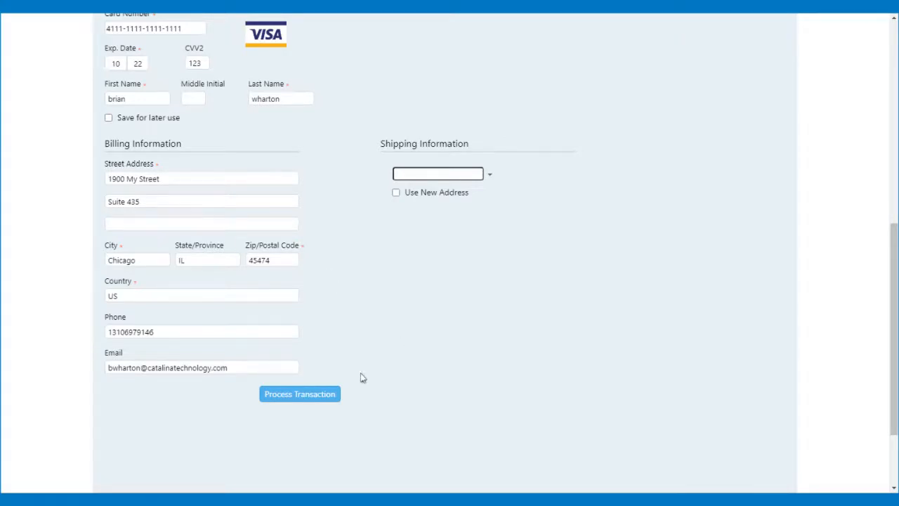
{"action": "left_click", "coordinate": [295, 394]}
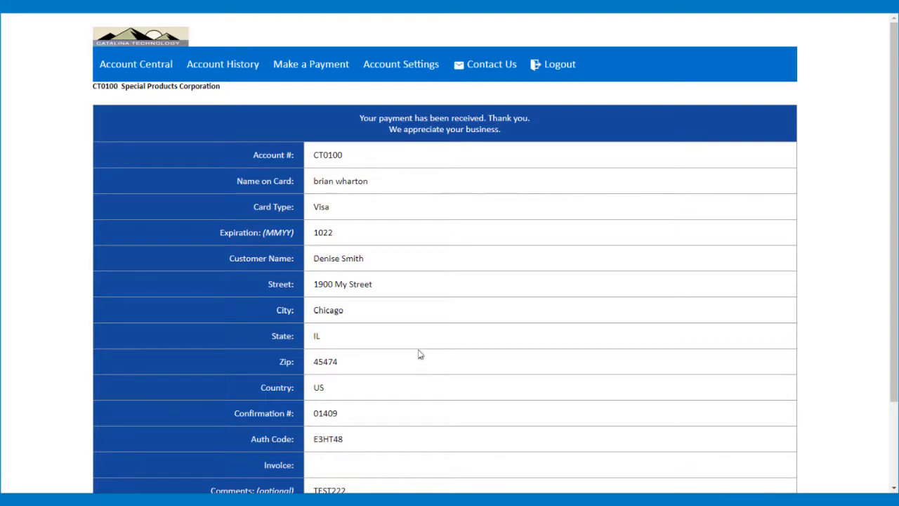
Scroll down the receipt to review the $3.33 Visa payment for TEST222
{"action": "scroll", "coordinate": [420, 354], "scroll_direction": "down", "scroll_amount": 3}
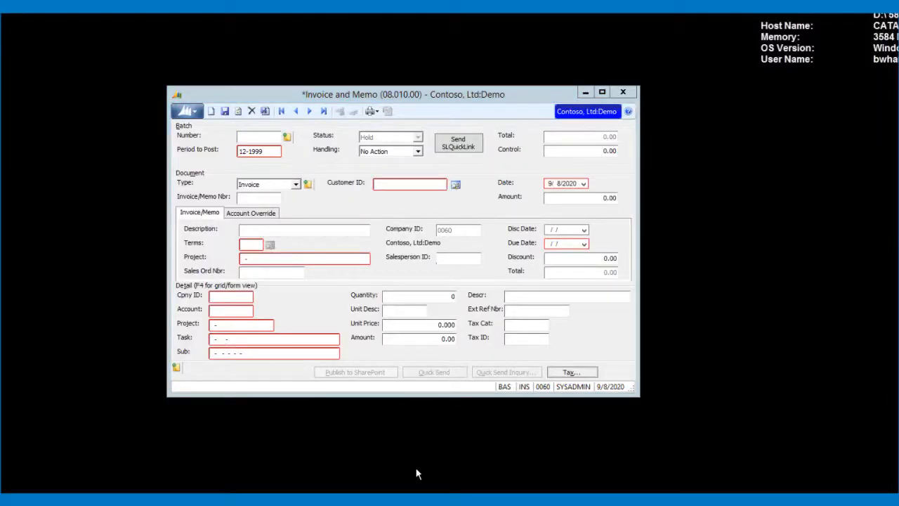
Load payment batch 000725 in Payment Entry, set Handling to Release Now, and save to release it
{"action": "mouse_move", "coordinate": [215, 500]}
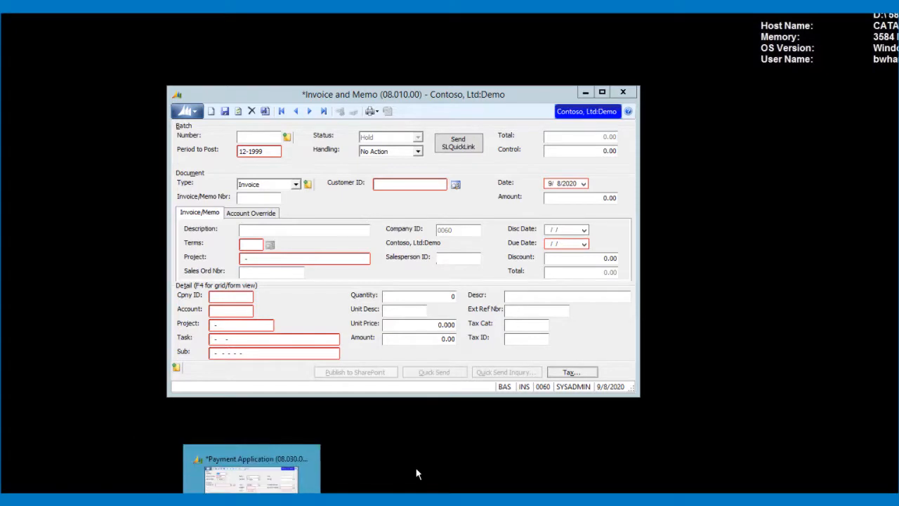
{"action": "left_click", "coordinate": [215, 470]}
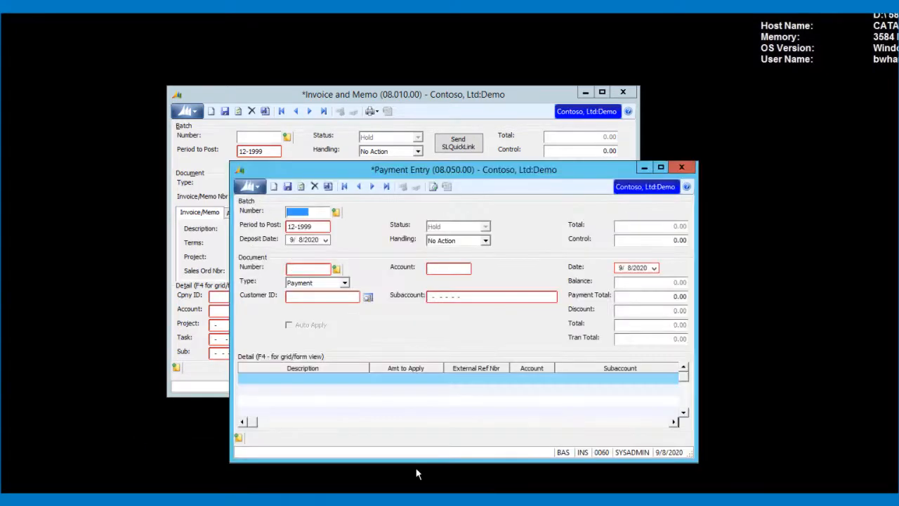
{"action": "key", "text": "F3"}
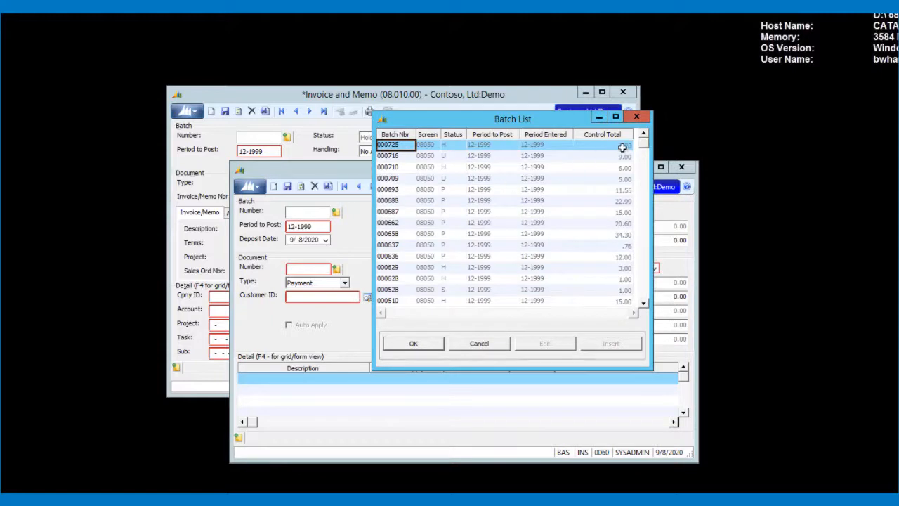
{"action": "double_click", "coordinate": [399, 144]}
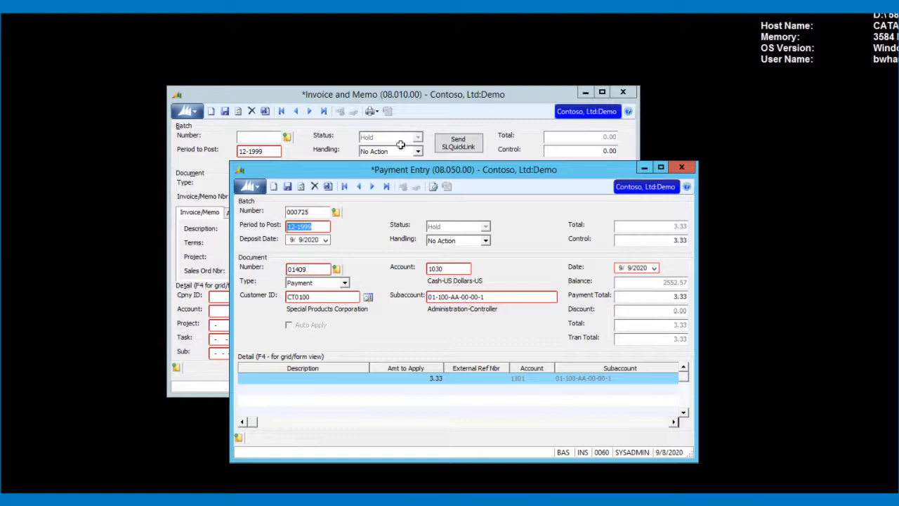
{"action": "left_click", "coordinate": [468, 242]}
{"action": "left_click", "coordinate": [447, 266]}
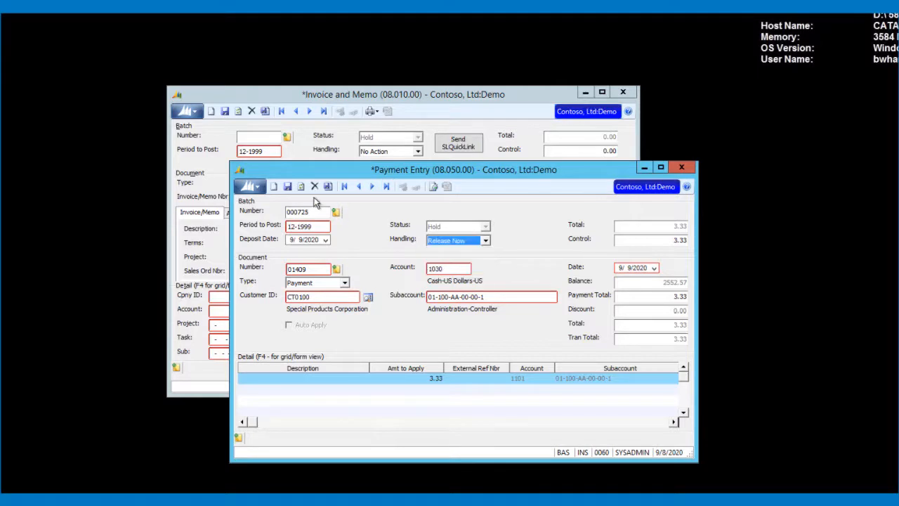
{"action": "left_click", "coordinate": [327, 186]}
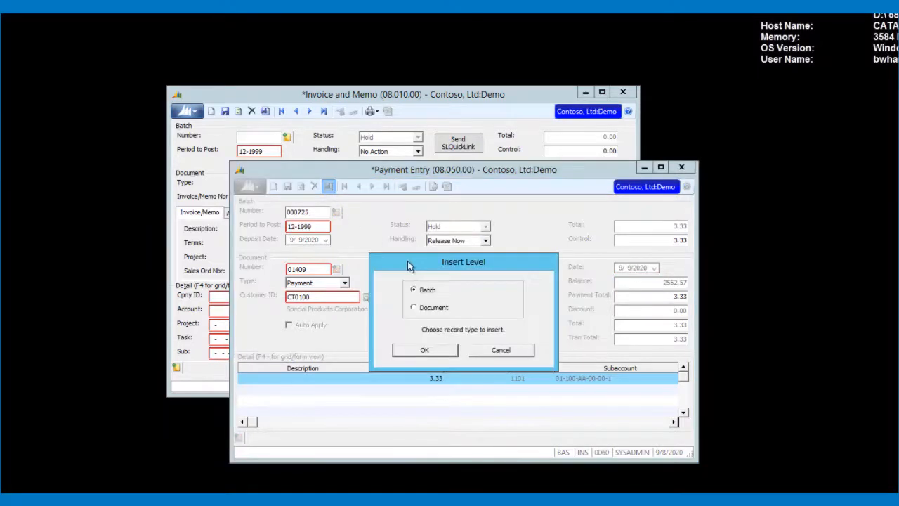
{"action": "left_click", "coordinate": [427, 351]}
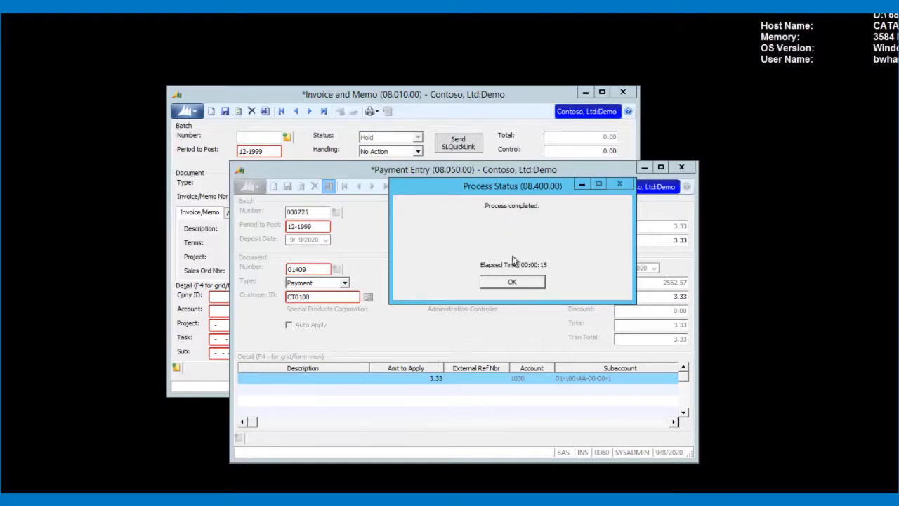
{"action": "left_click", "coordinate": [505, 282]}
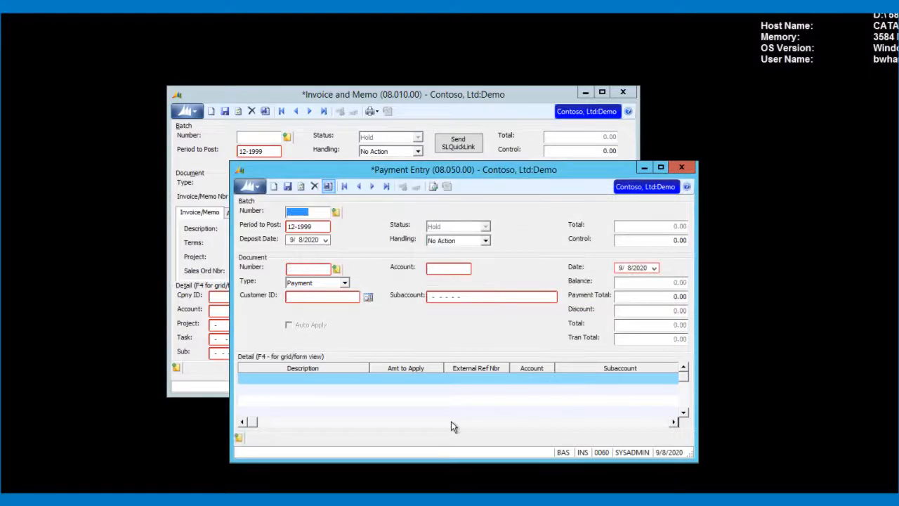
Load customer CT0100 in Customer Maintenance and check the $3.33 payment in its Activity view
{"action": "mouse_move", "coordinate": [324, 503]}
{"action": "left_click", "coordinate": [325, 485]}
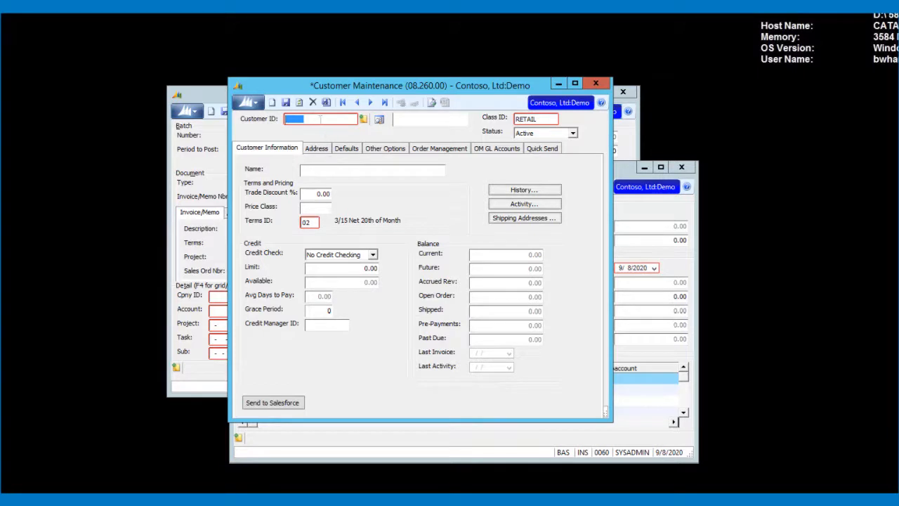
{"action": "type", "text": "CT0100"}
{"action": "key", "text": "Tab"}
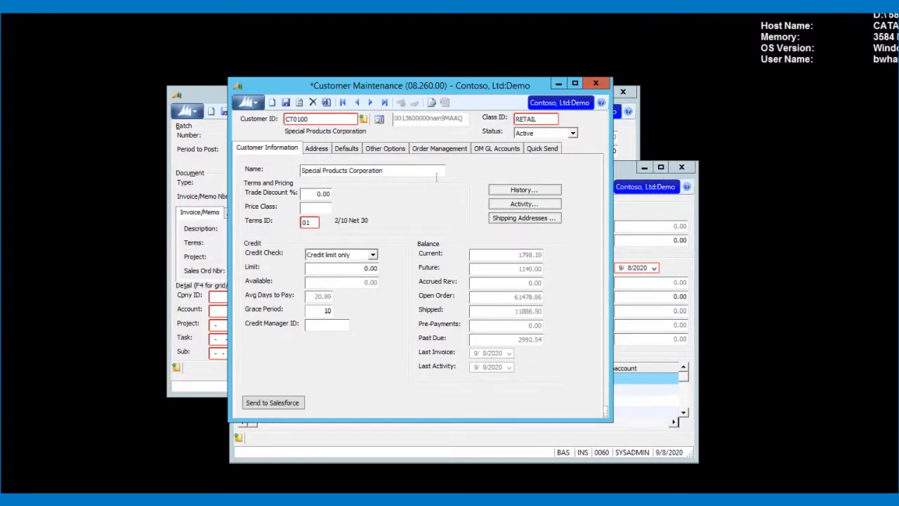
{"action": "left_click", "coordinate": [537, 204]}
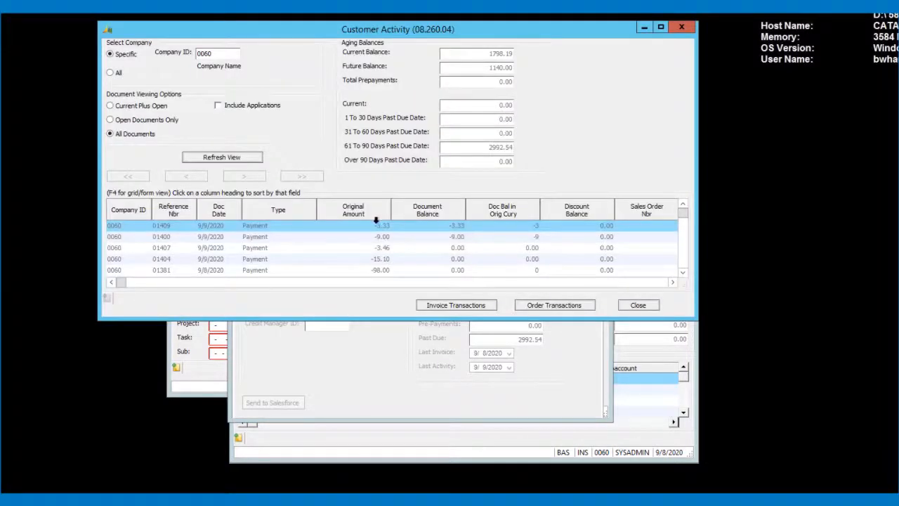
{"action": "left_click", "coordinate": [455, 226]}
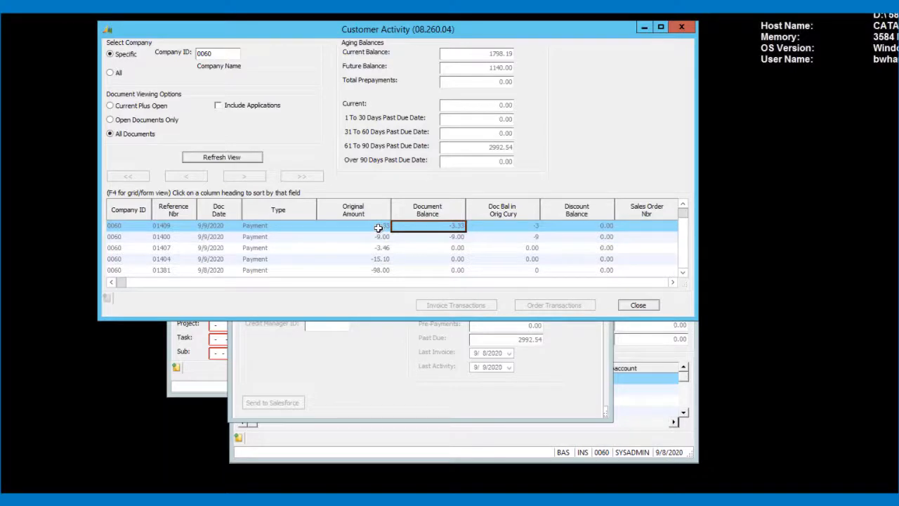
{"action": "left_click", "coordinate": [678, 26]}
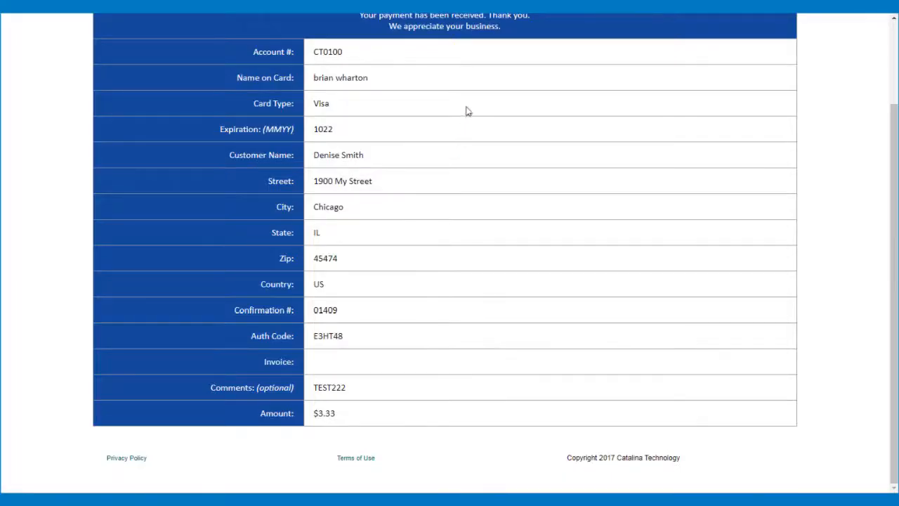
Go from the top of the confirmation page to Account History
{"action": "scroll", "coordinate": [457, 126], "scroll_direction": "up", "scroll_amount": 3}
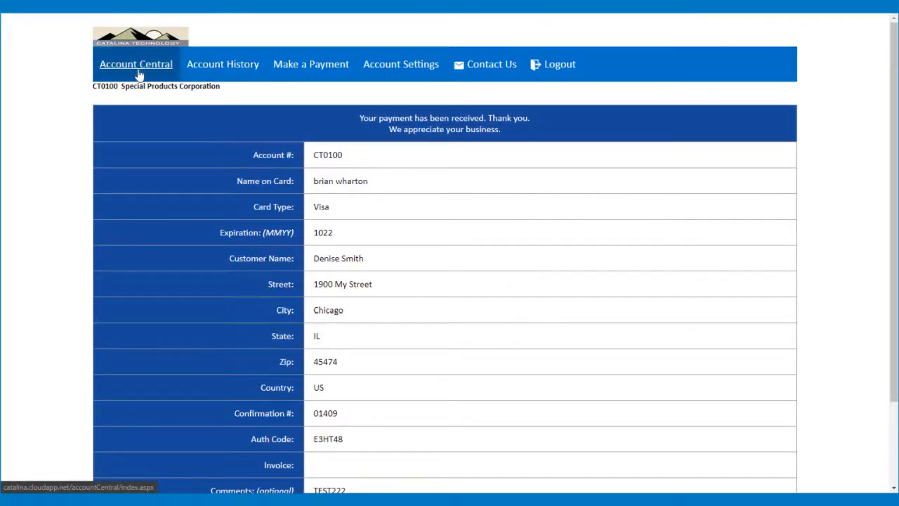
{"action": "left_click", "coordinate": [207, 72]}
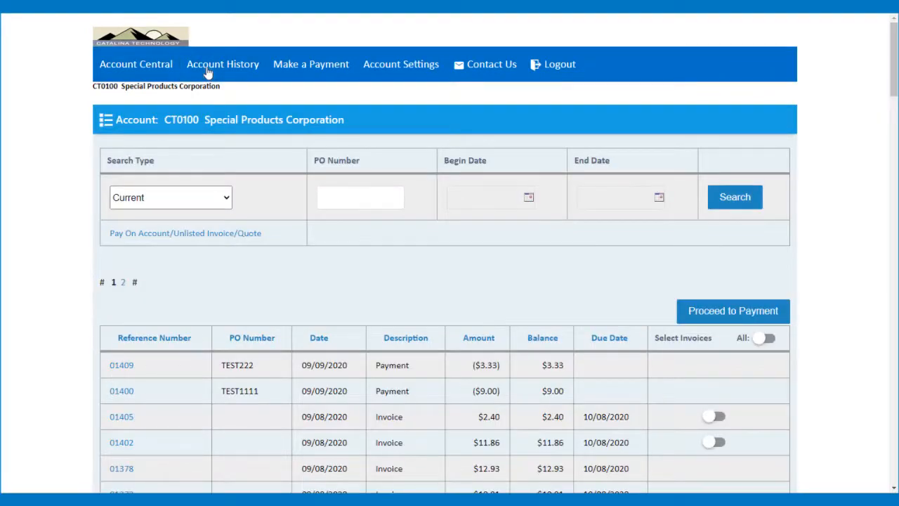
Set the history Search Type to ALL and open the details of invoice 01279
{"action": "scroll", "coordinate": [308, 220], "scroll_direction": "down", "scroll_amount": 9}
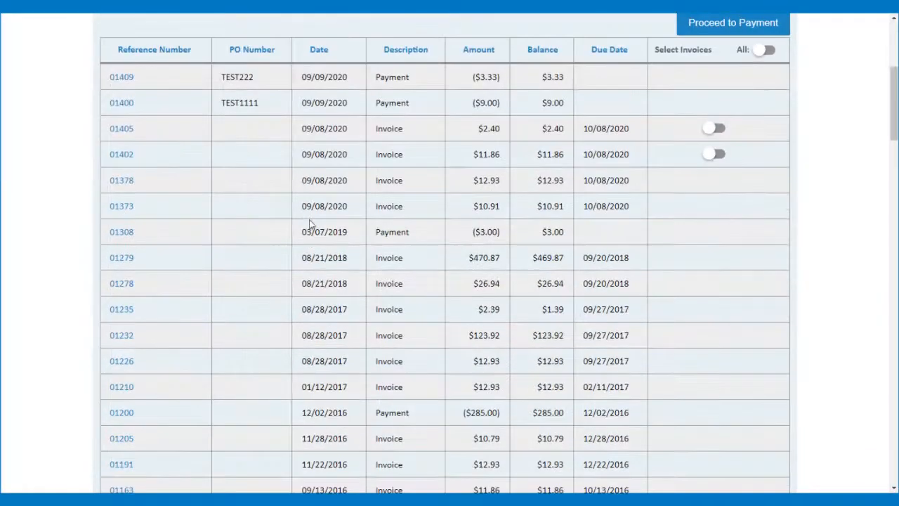
{"action": "scroll", "coordinate": [309, 224], "scroll_direction": "down", "scroll_amount": 12}
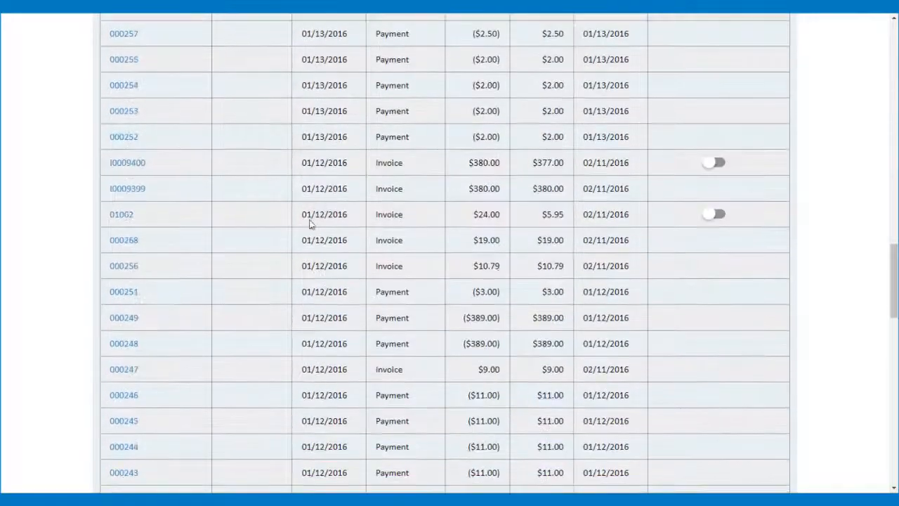
{"action": "scroll", "coordinate": [308, 224], "scroll_direction": "up", "scroll_amount": 15}
{"action": "scroll", "coordinate": [309, 223], "scroll_direction": "down", "scroll_amount": 20}
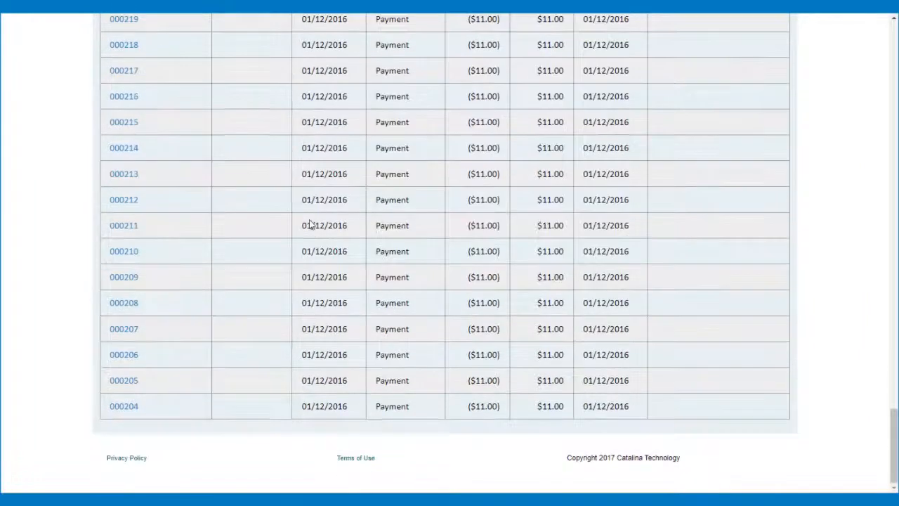
{"action": "scroll", "coordinate": [309, 223], "scroll_direction": "up", "scroll_amount": 15}
{"action": "scroll", "coordinate": [309, 223], "scroll_direction": "up", "scroll_amount": 10}
{"action": "left_click", "coordinate": [200, 197]}
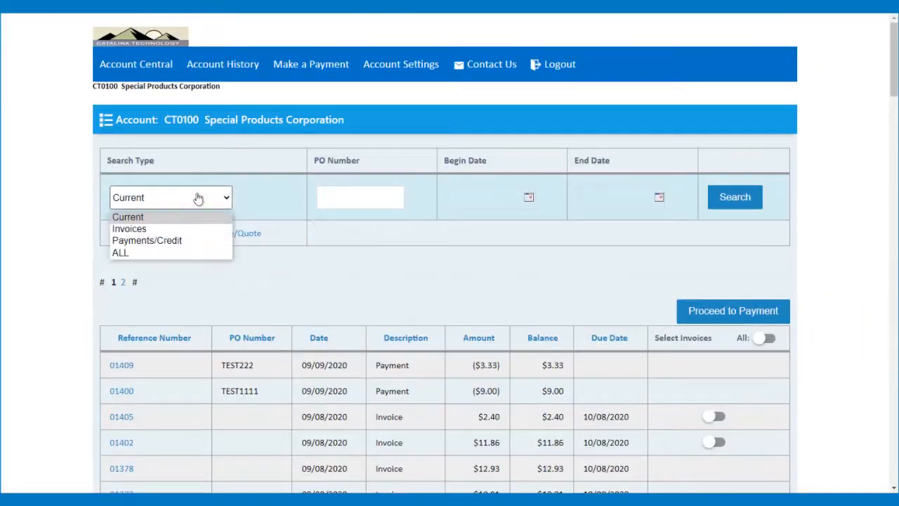
{"action": "left_click", "coordinate": [175, 240]}
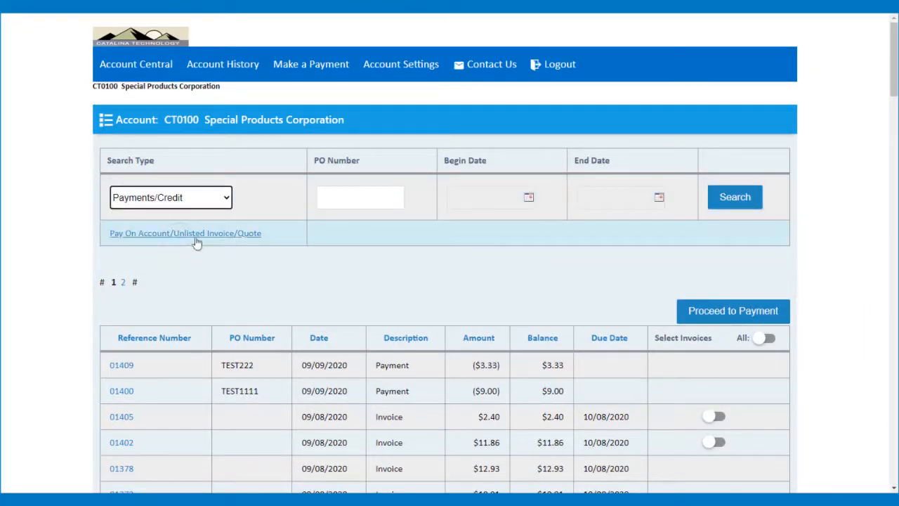
{"action": "left_click", "coordinate": [195, 197]}
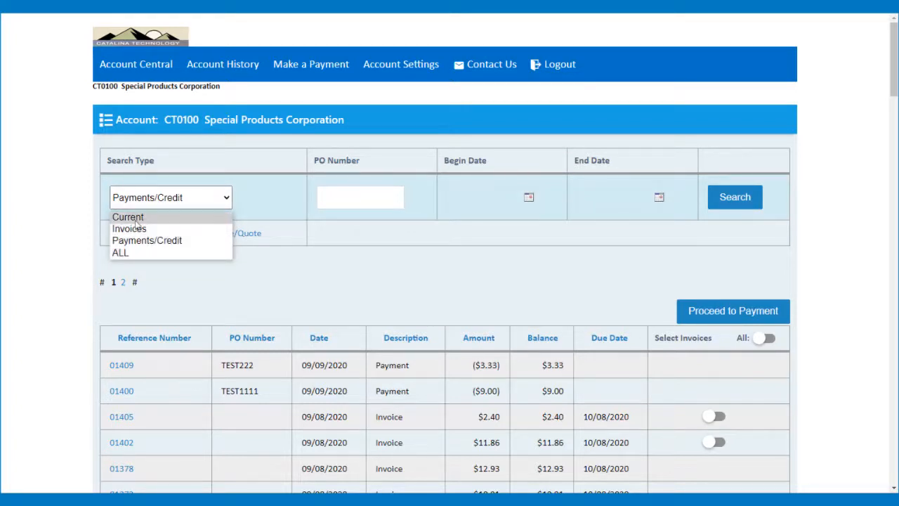
{"action": "left_click", "coordinate": [120, 252]}
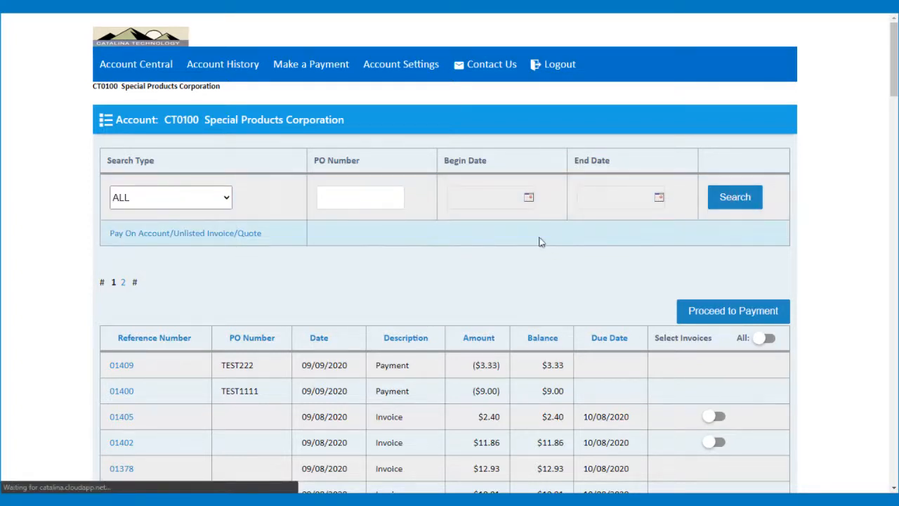
{"action": "scroll", "coordinate": [527, 241], "scroll_direction": "down", "scroll_amount": 10}
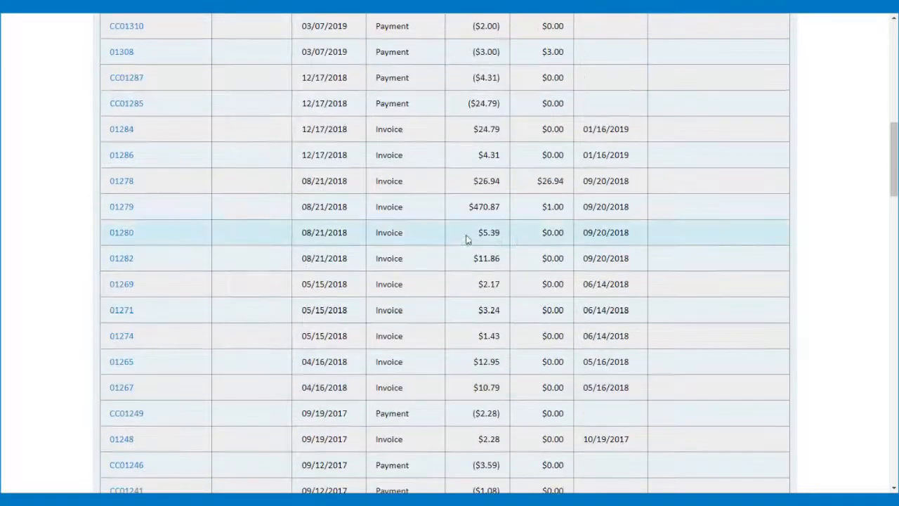
{"action": "left_click", "coordinate": [126, 208]}
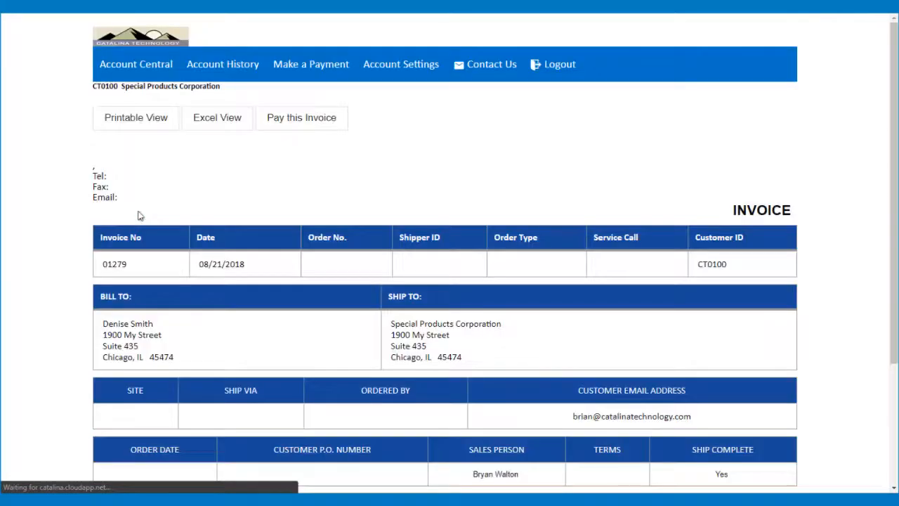
Return to the account history list and go to results page 3
{"action": "scroll", "coordinate": [365, 274], "scroll_direction": "down", "scroll_amount": 3}
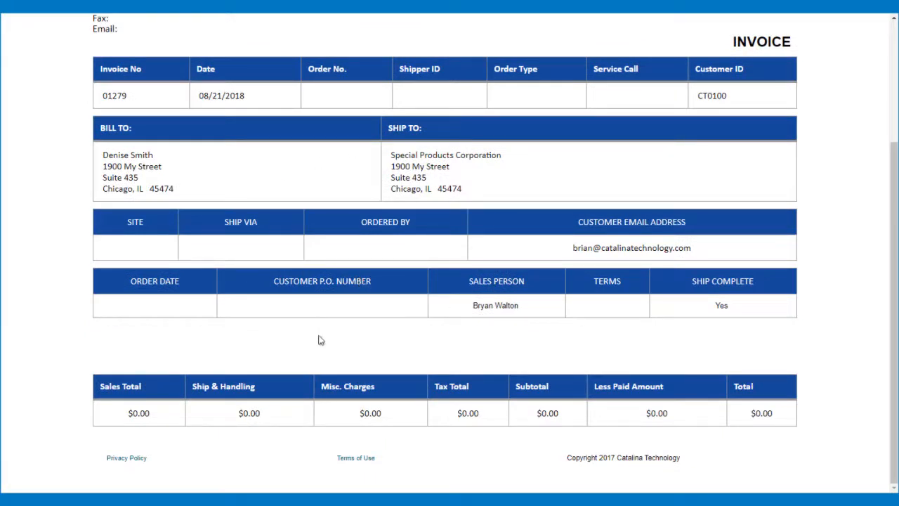
{"action": "scroll", "coordinate": [321, 340], "scroll_direction": "up", "scroll_amount": 3}
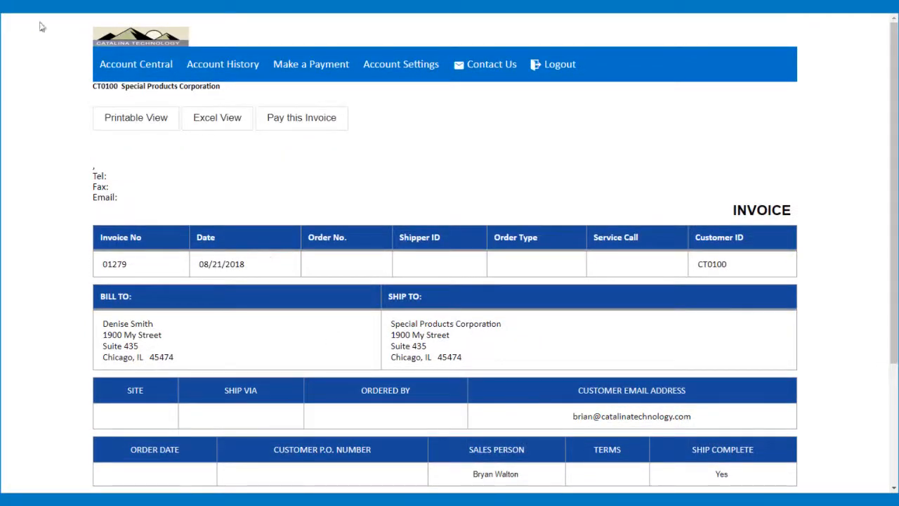
{"action": "left_click", "coordinate": [18, 12]}
{"action": "scroll", "coordinate": [284, 258], "scroll_direction": "down", "scroll_amount": 20}
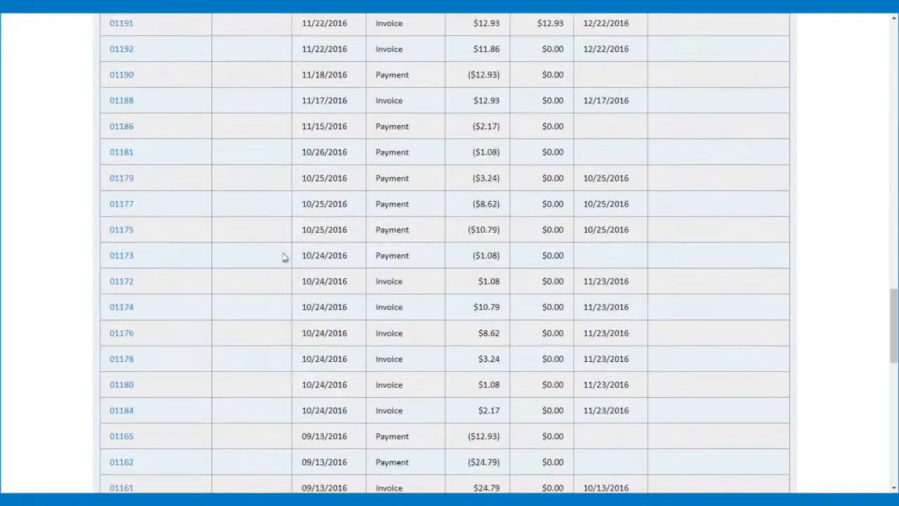
{"action": "scroll", "coordinate": [284, 257], "scroll_direction": "up", "scroll_amount": 20}
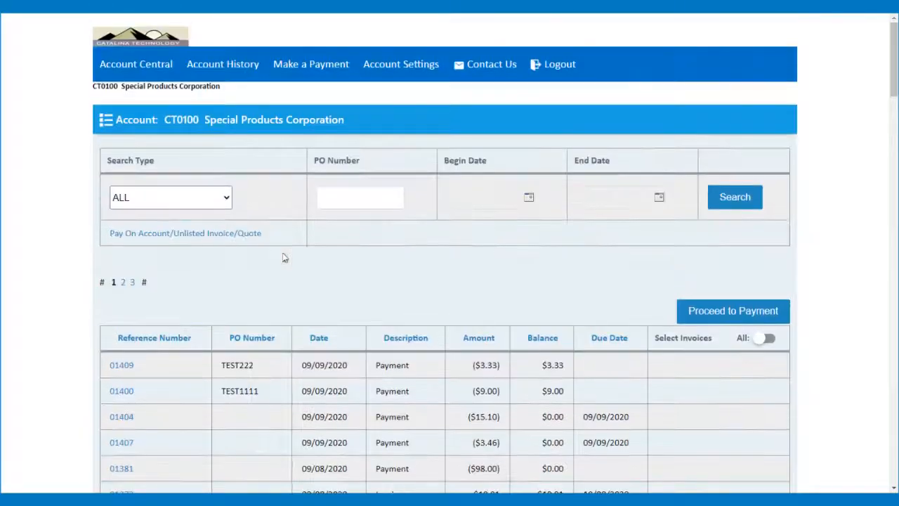
{"action": "left_click", "coordinate": [132, 282]}
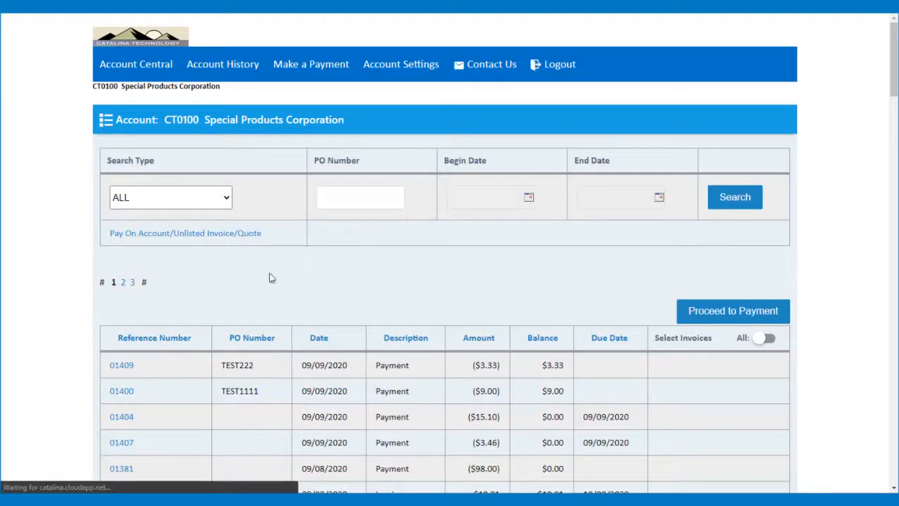
Open and review invoice I0009397, then go back to Account History
{"action": "scroll", "coordinate": [271, 278], "scroll_direction": "down", "scroll_amount": 5}
{"action": "scroll", "coordinate": [272, 278], "scroll_direction": "down", "scroll_amount": 15}
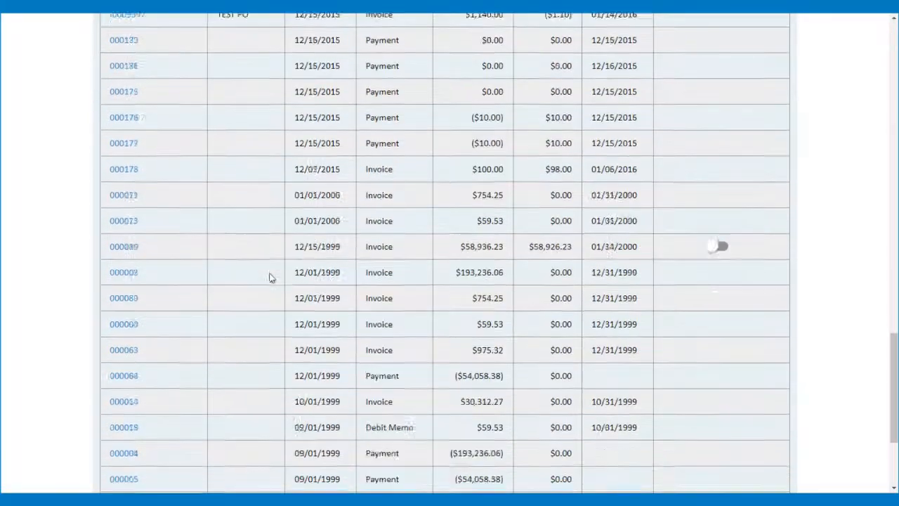
{"action": "scroll", "coordinate": [271, 278], "scroll_direction": "up", "scroll_amount": 2}
{"action": "left_click", "coordinate": [118, 146]}
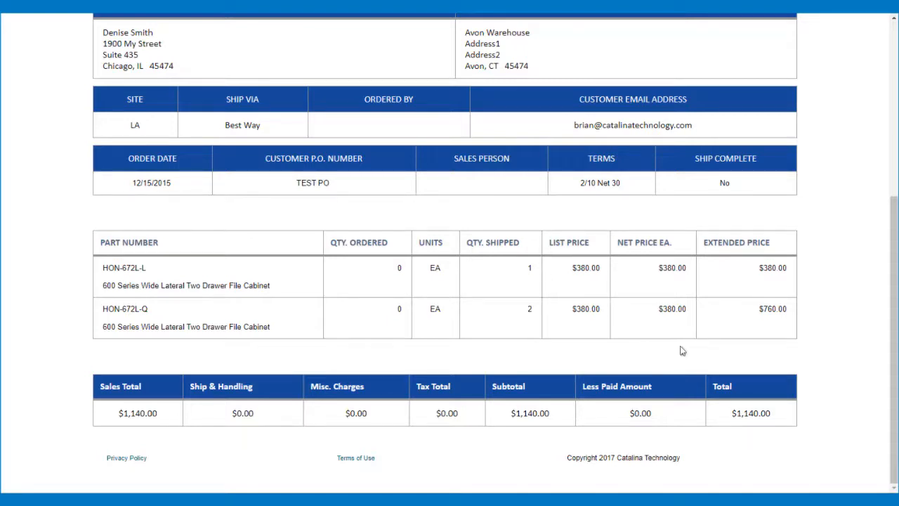
{"action": "scroll", "coordinate": [680, 350], "scroll_direction": "up", "scroll_amount": 4}
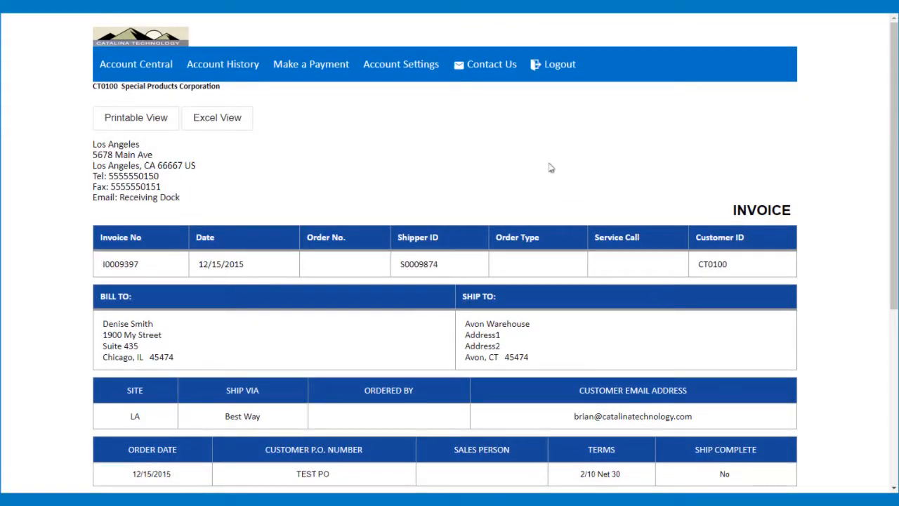
{"action": "left_click", "coordinate": [232, 65]}
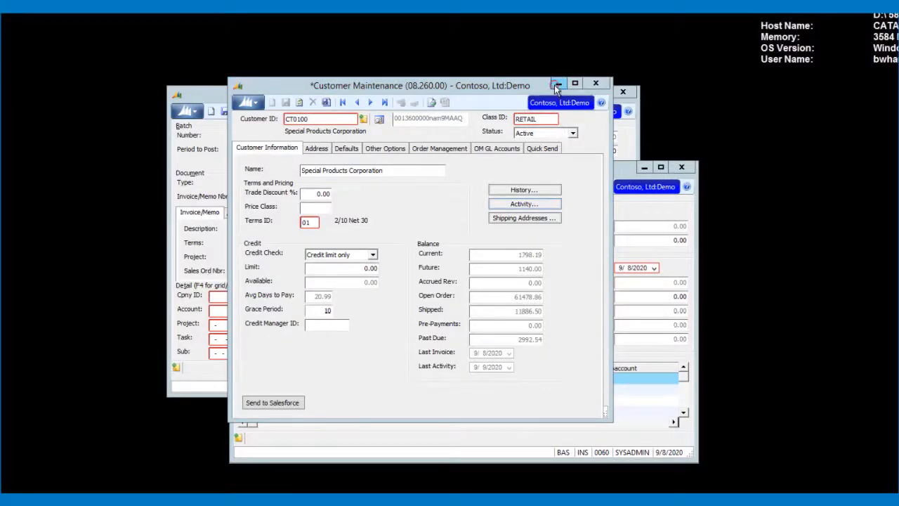
In Invoice and Memo, enter customer C331 Fenners Fish with description 'test'
{"action": "left_click", "coordinate": [554, 84]}
{"action": "left_click", "coordinate": [508, 96]}
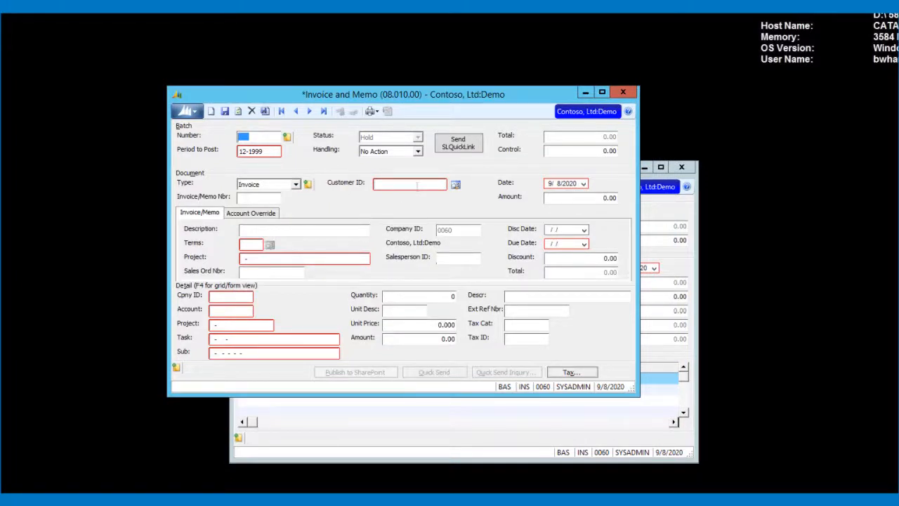
{"action": "left_click", "coordinate": [417, 185]}
{"action": "type", "text": "C331"}
{"action": "key", "text": "Tab"}
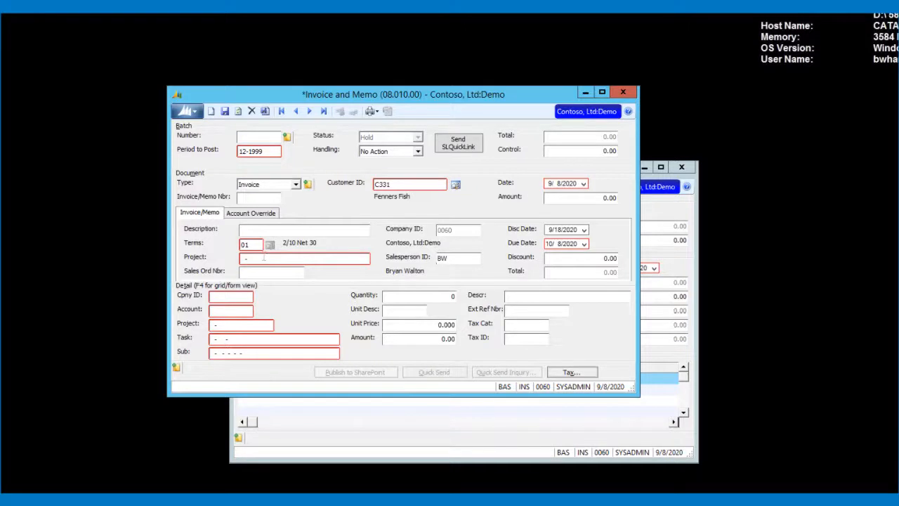
{"action": "left_click", "coordinate": [259, 231]}
{"action": "type", "text": "test"}
{"action": "left_click", "coordinate": [259, 259]}
{"action": "key", "text": "F3"}
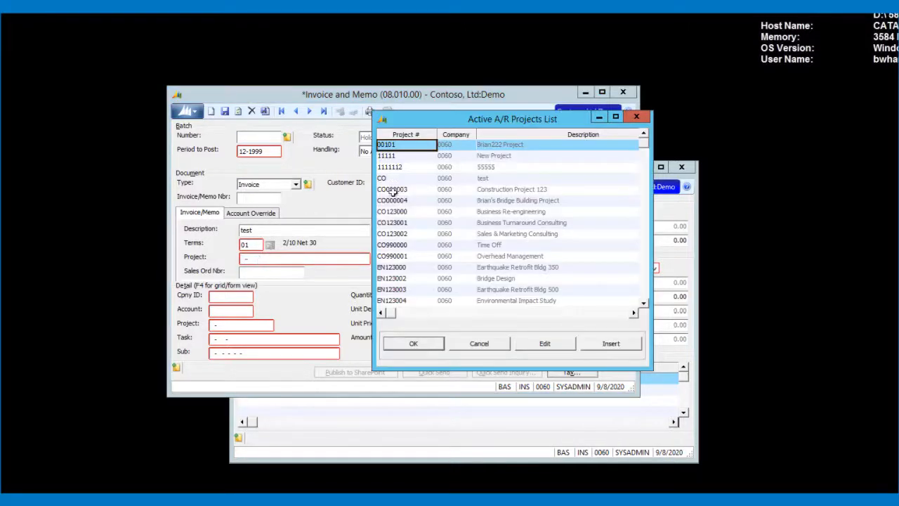
{"action": "key", "text": "Escape"}
{"action": "left_click", "coordinate": [222, 297]}
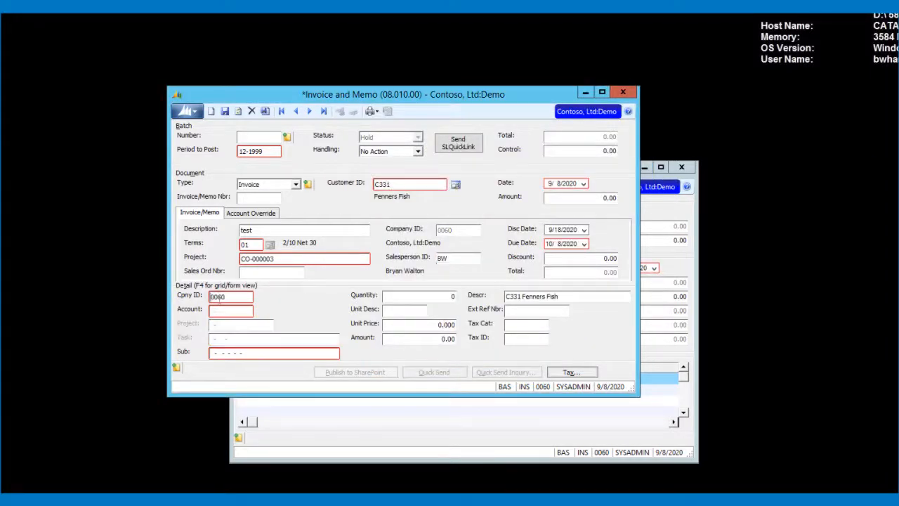
{"action": "left_click", "coordinate": [223, 311]}
{"action": "key", "text": "F3"}
{"action": "double_click", "coordinate": [394, 146]}
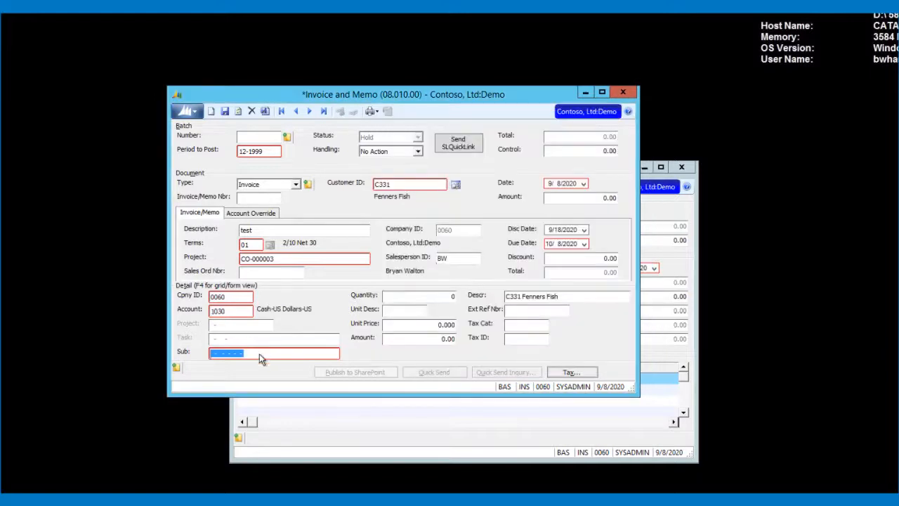
{"action": "type", "text": "00-000-0"}
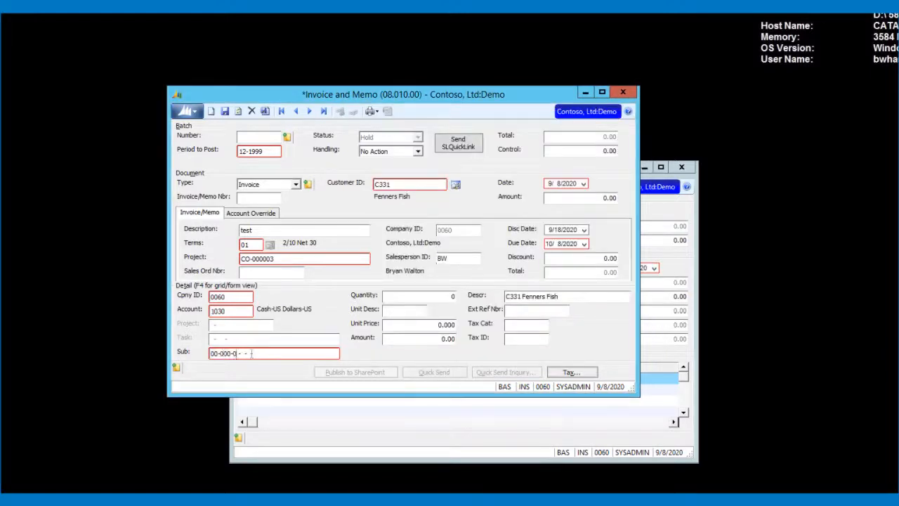
{"action": "type", "text": "0-00-00-0-0"}
Set the detail line quantity to 1 and unit price to 43.12
{"action": "left_click", "coordinate": [454, 296]}
{"action": "type", "text": "1"}
{"action": "key", "text": "Tab"}
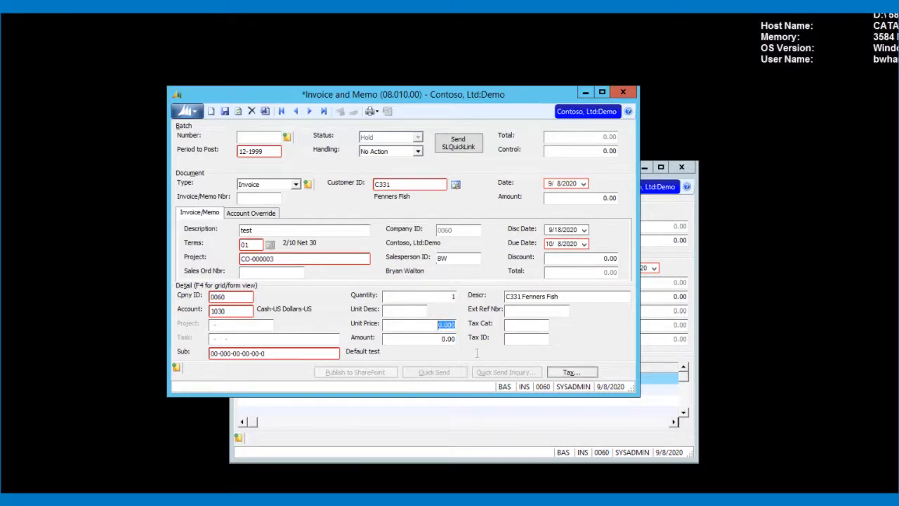
{"action": "type", "text": "43.12"}
{"action": "key", "text": "Tab"}
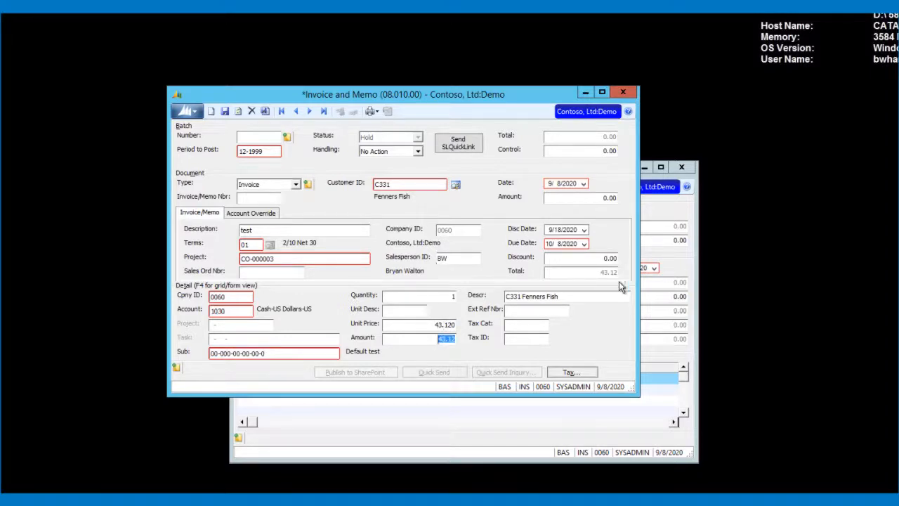
Enter 43.12 as the invoice header amount and set batch Handling to Release Now
{"action": "left_click", "coordinate": [609, 198]}
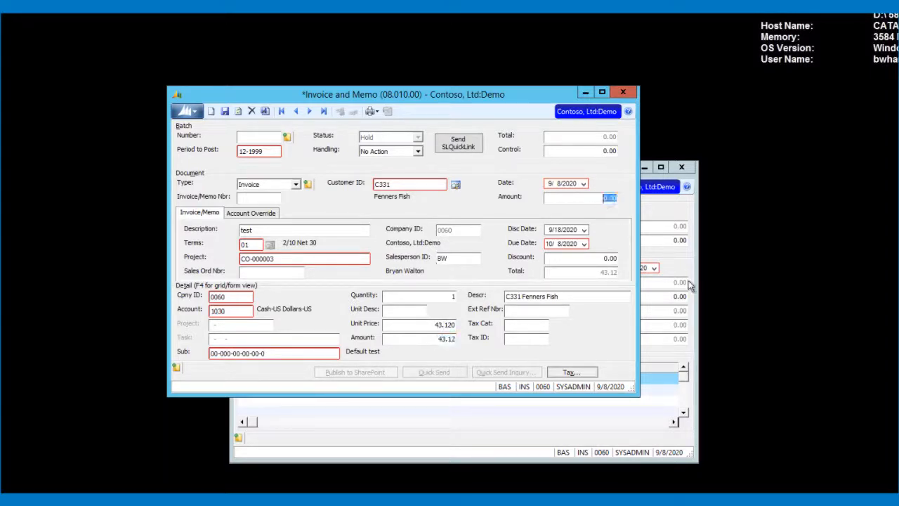
{"action": "type", "text": "43.12"}
{"action": "left_click", "coordinate": [608, 150]}
{"action": "type", "text": "43.12"}
{"action": "left_click", "coordinate": [405, 153]}
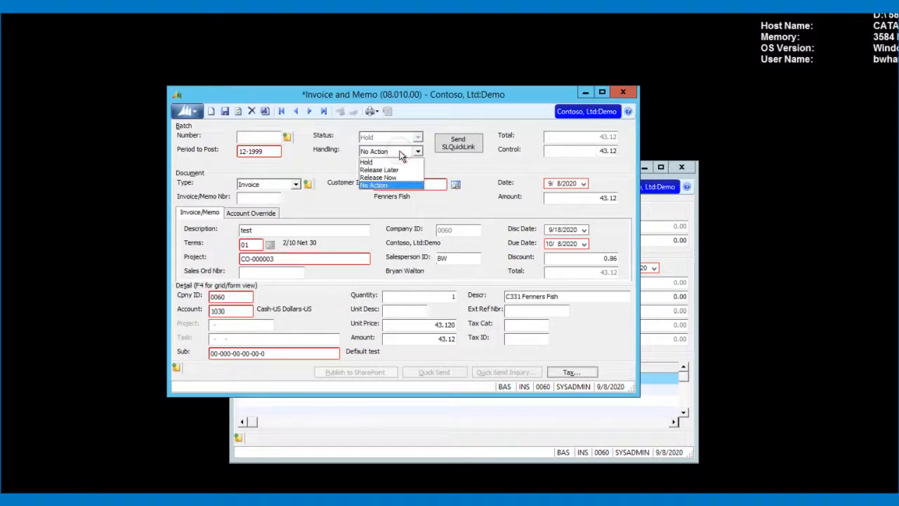
{"action": "left_click", "coordinate": [391, 177]}
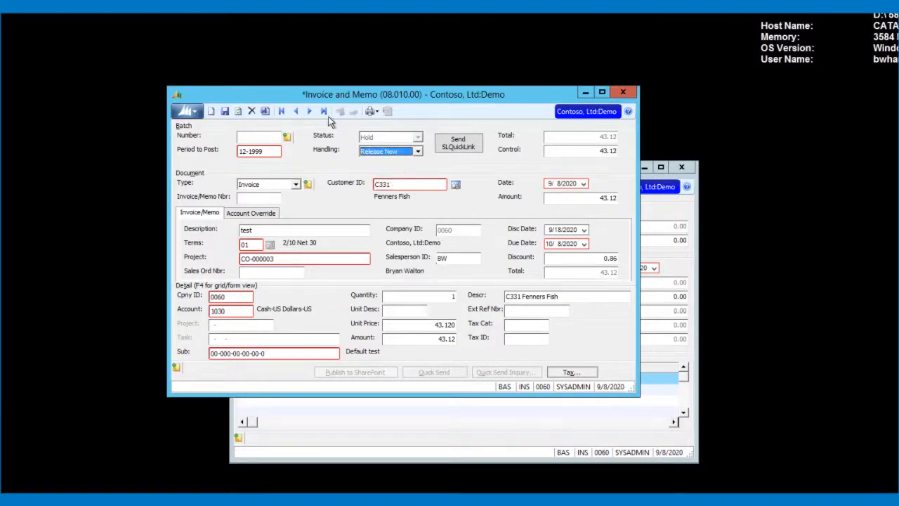
{"action": "left_click", "coordinate": [265, 112]}
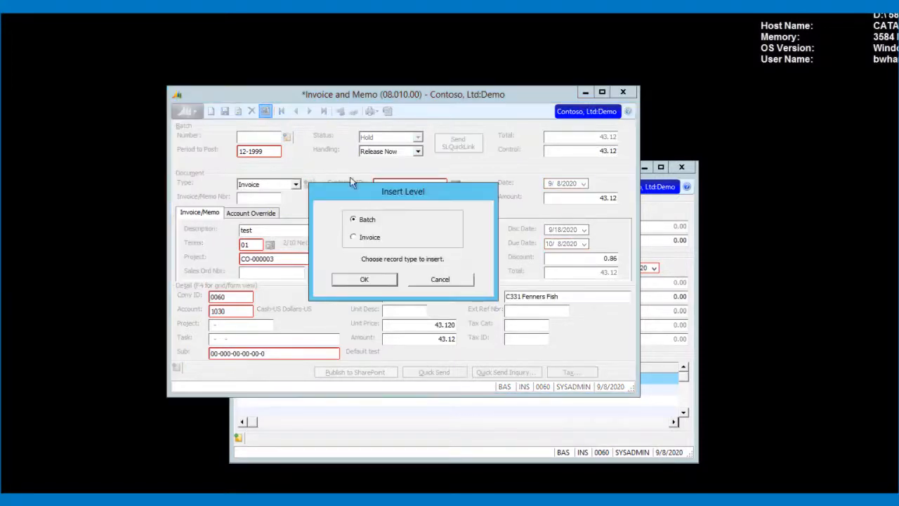
{"action": "left_click", "coordinate": [364, 279]}
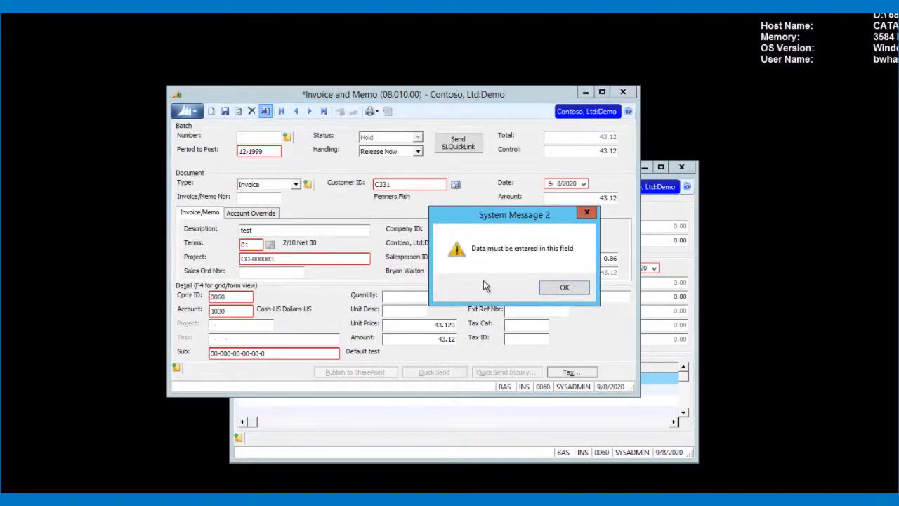
{"action": "left_click", "coordinate": [564, 288]}
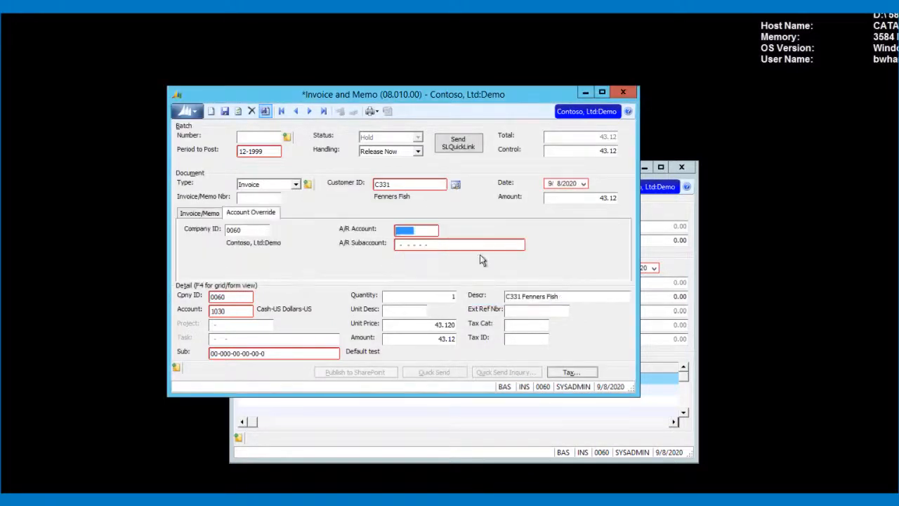
{"action": "key", "text": "F3"}
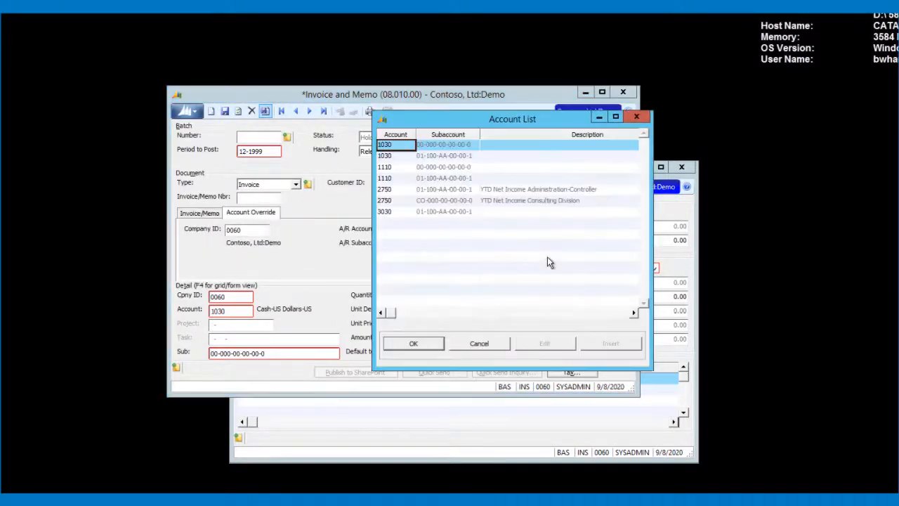
{"action": "double_click", "coordinate": [400, 146]}
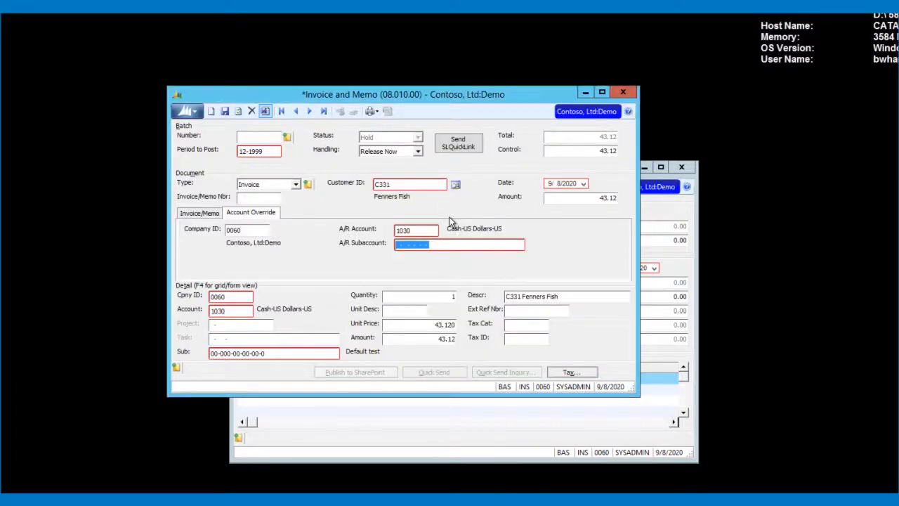
{"action": "type", "text": "000000000000"}
{"action": "left_click", "coordinate": [265, 113]}
{"action": "left_click", "coordinate": [368, 281]}
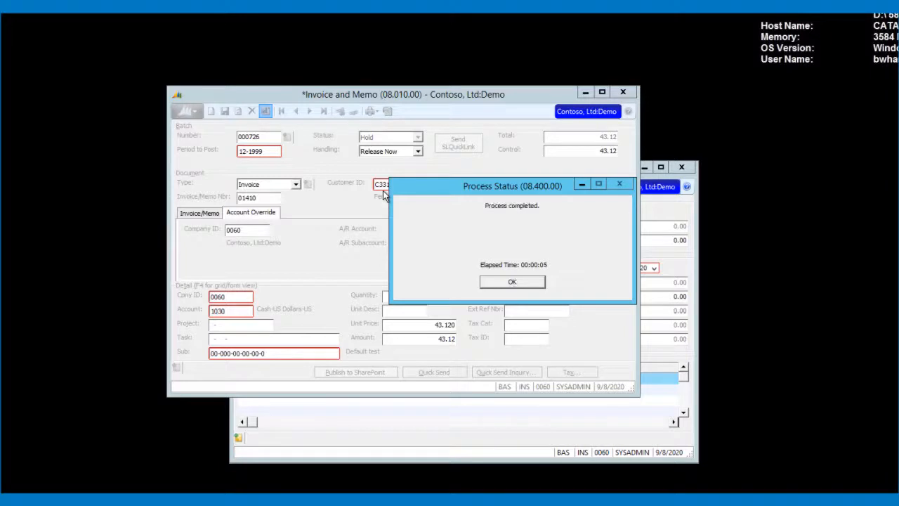
{"action": "left_click", "coordinate": [513, 282]}
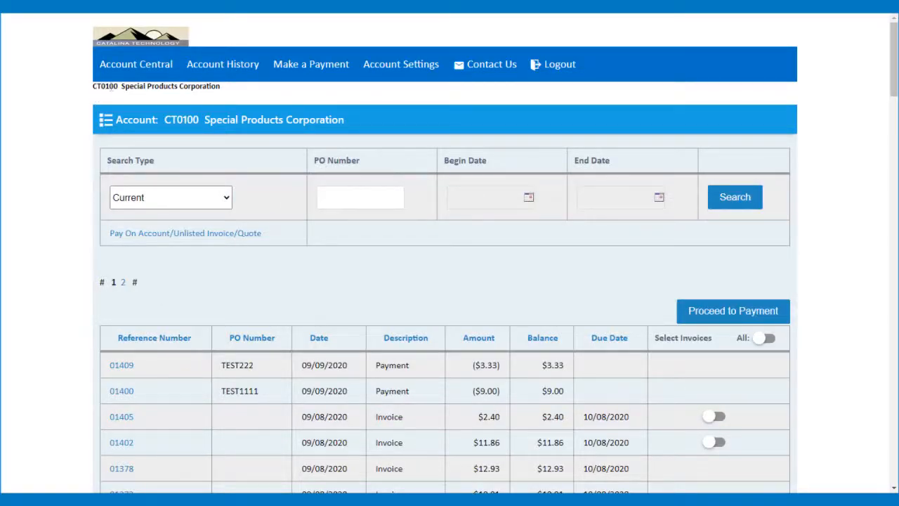
Switch the portal to the C331 Fenners Fish account
{"action": "left_click", "coordinate": [391, 66]}
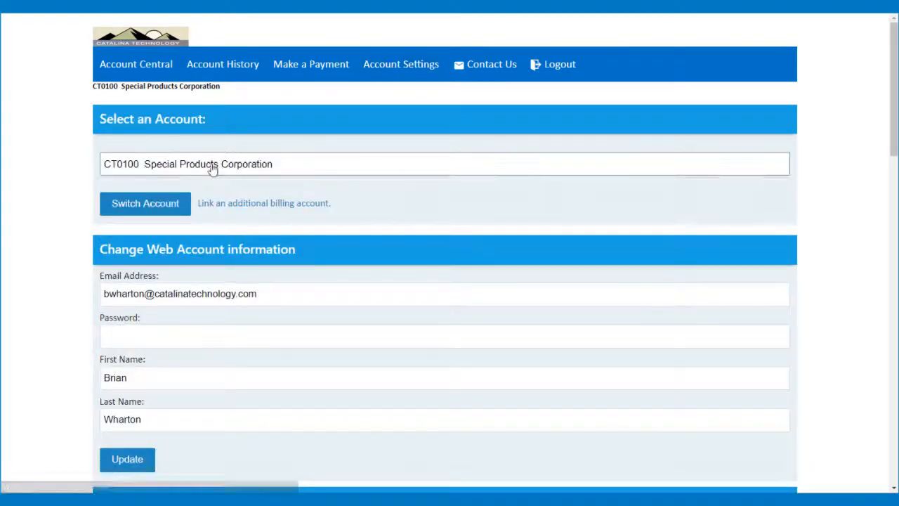
{"action": "left_click", "coordinate": [212, 167]}
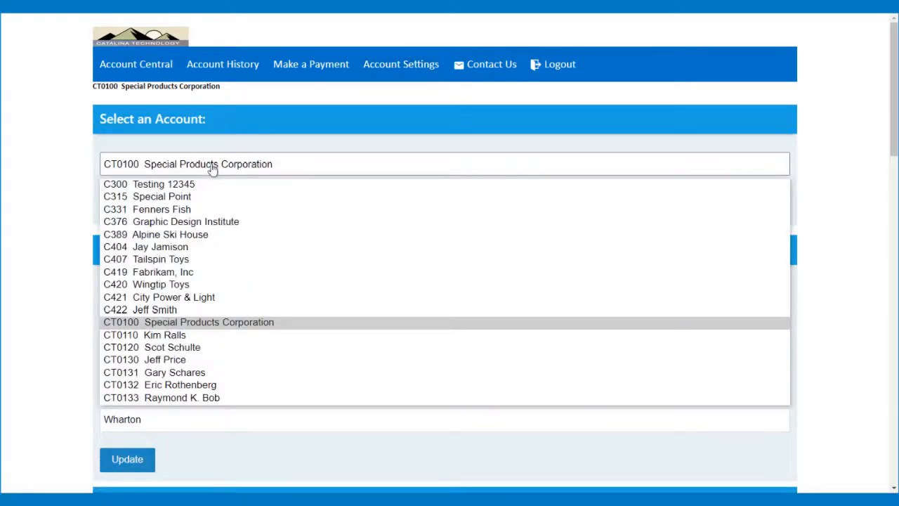
{"action": "left_click", "coordinate": [187, 209]}
{"action": "left_click", "coordinate": [155, 206]}
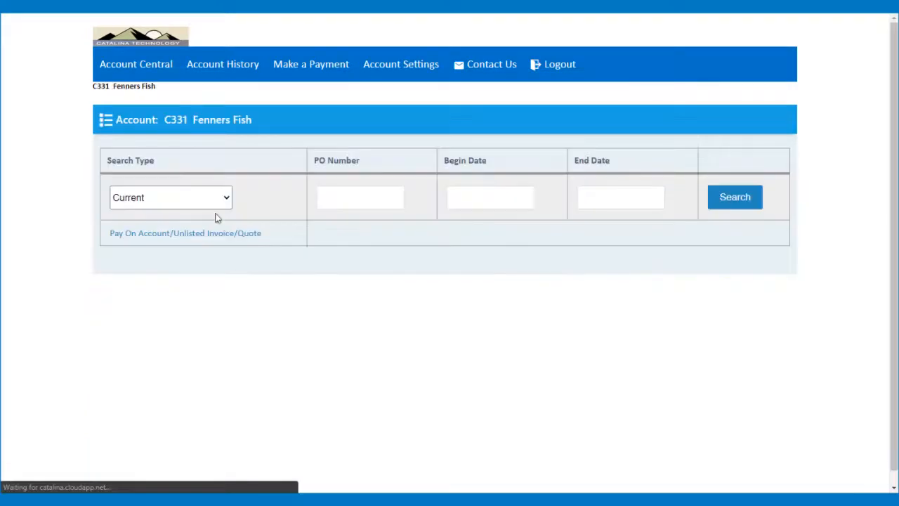
Search Fenners Fish transactions with Search Type set to ALL
{"action": "scroll", "coordinate": [295, 323], "scroll_direction": "down", "scroll_amount": 1}
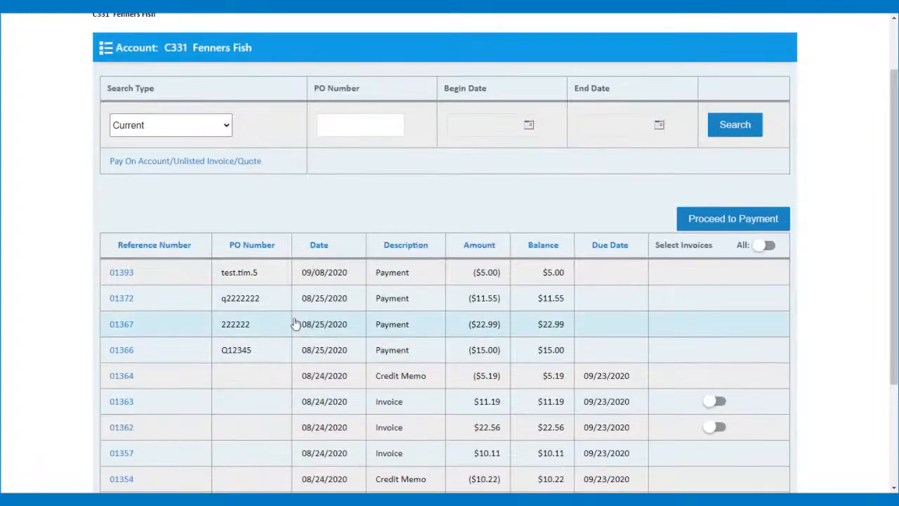
{"action": "scroll", "coordinate": [295, 323], "scroll_direction": "down", "scroll_amount": 1}
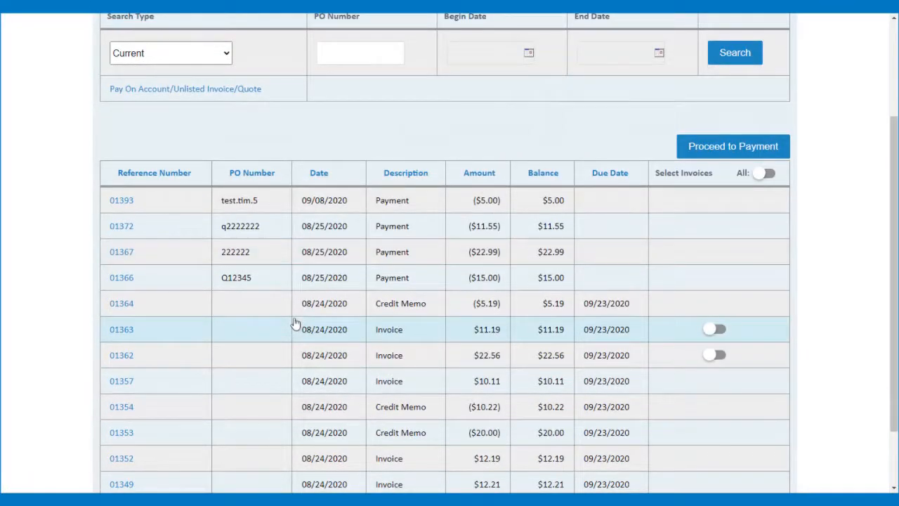
{"action": "scroll", "coordinate": [442, 393], "scroll_direction": "up", "scroll_amount": 2}
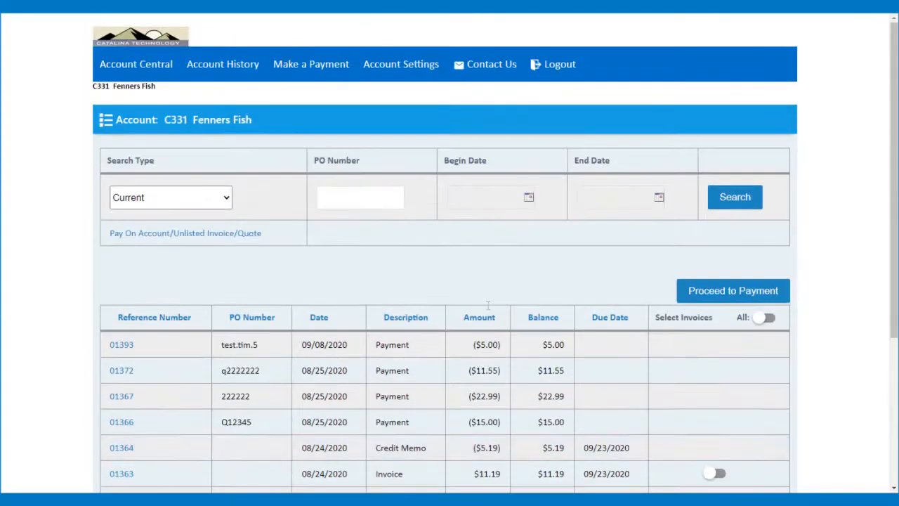
{"action": "scroll", "coordinate": [351, 253], "scroll_direction": "down", "scroll_amount": 1}
{"action": "left_click", "coordinate": [192, 125]}
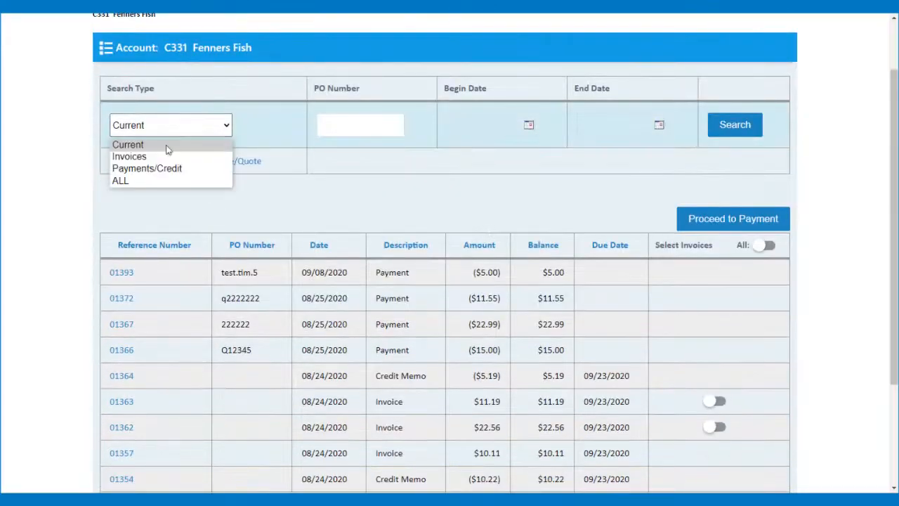
{"action": "left_click", "coordinate": [144, 181]}
{"action": "left_click", "coordinate": [734, 125]}
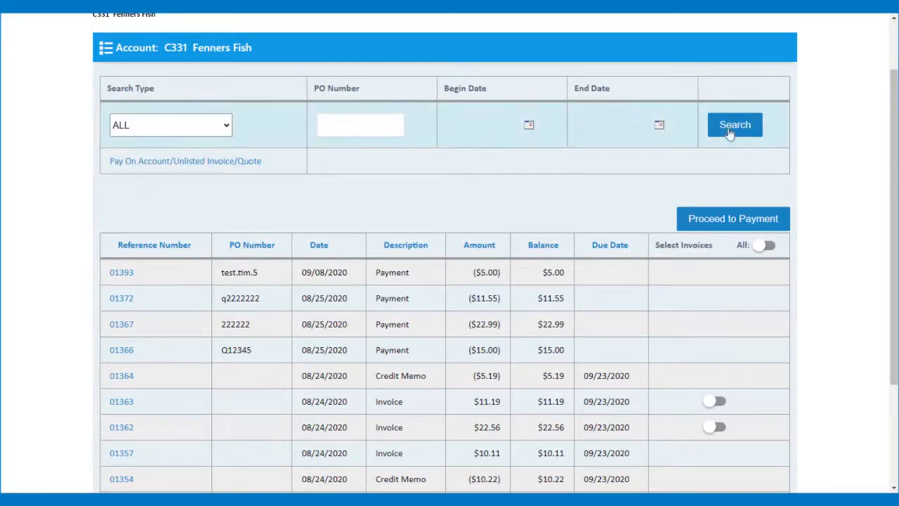
Review the details of invoice 01410, then return to the transaction list
{"action": "scroll", "coordinate": [527, 201], "scroll_direction": "down", "scroll_amount": 2}
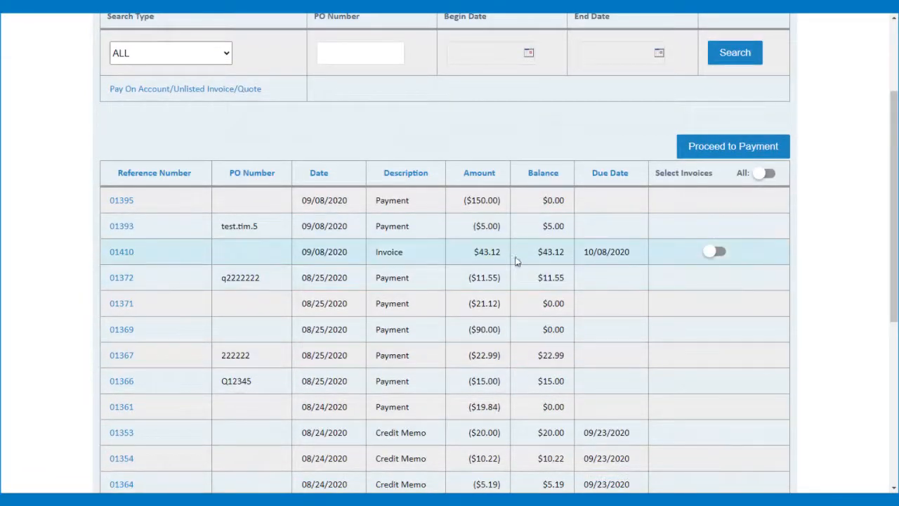
{"action": "left_click", "coordinate": [123, 253]}
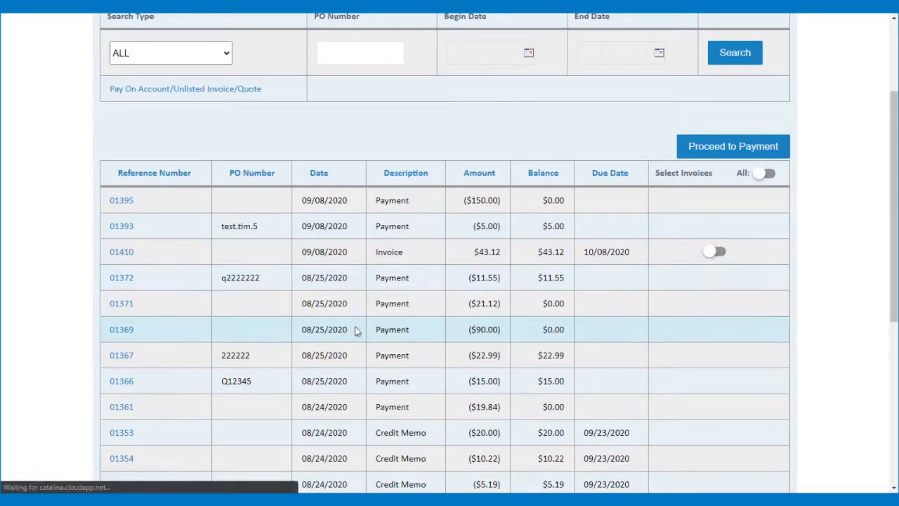
{"action": "scroll", "coordinate": [412, 278], "scroll_direction": "down", "scroll_amount": 2}
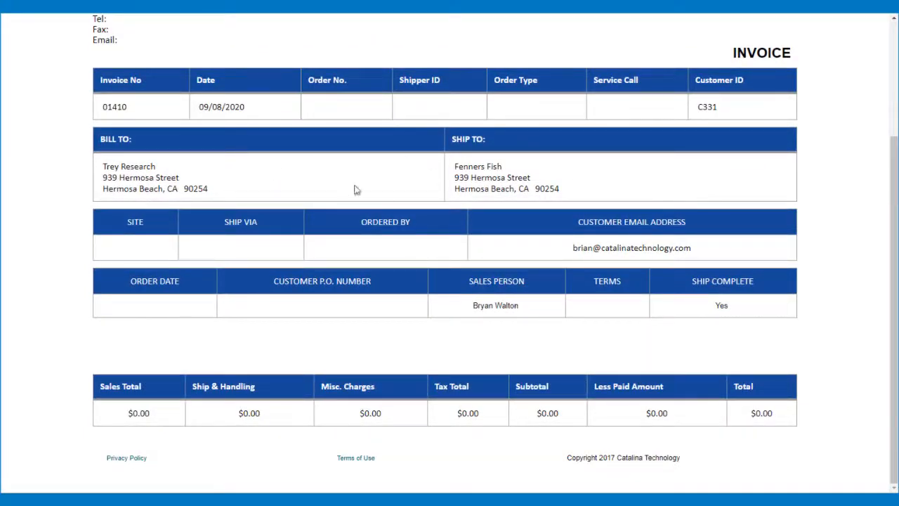
{"action": "scroll", "coordinate": [82, 17], "scroll_direction": "up", "scroll_amount": 2}
{"action": "left_click", "coordinate": [11, 11]}
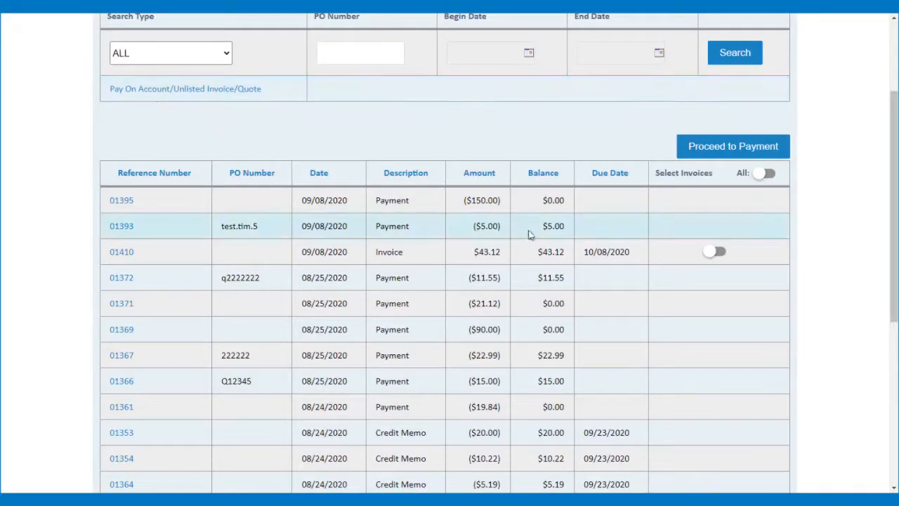
Leave only invoice 01410 ($43.12) marked for payment and proceed to payment
{"action": "left_click", "coordinate": [715, 251]}
{"action": "scroll", "coordinate": [747, 348], "scroll_direction": "down", "scroll_amount": 5}
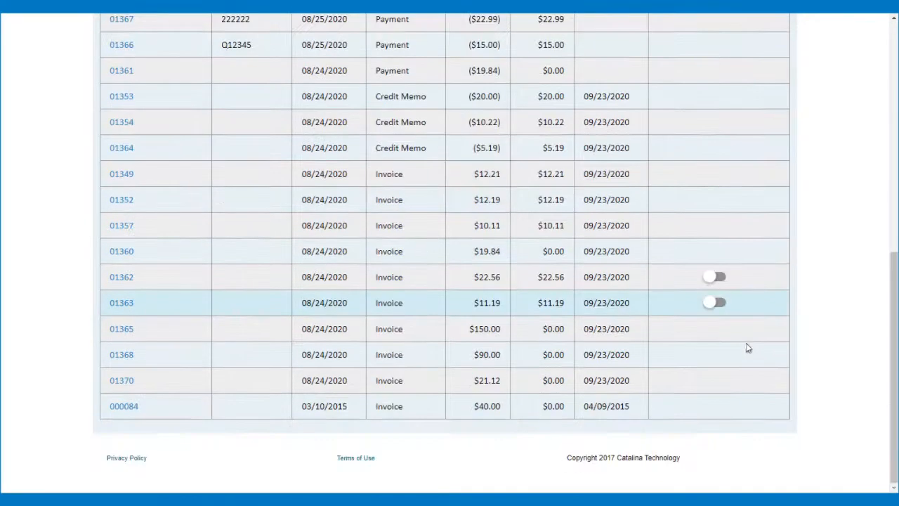
{"action": "scroll", "coordinate": [721, 296], "scroll_direction": "up", "scroll_amount": 1}
{"action": "left_click", "coordinate": [717, 348]}
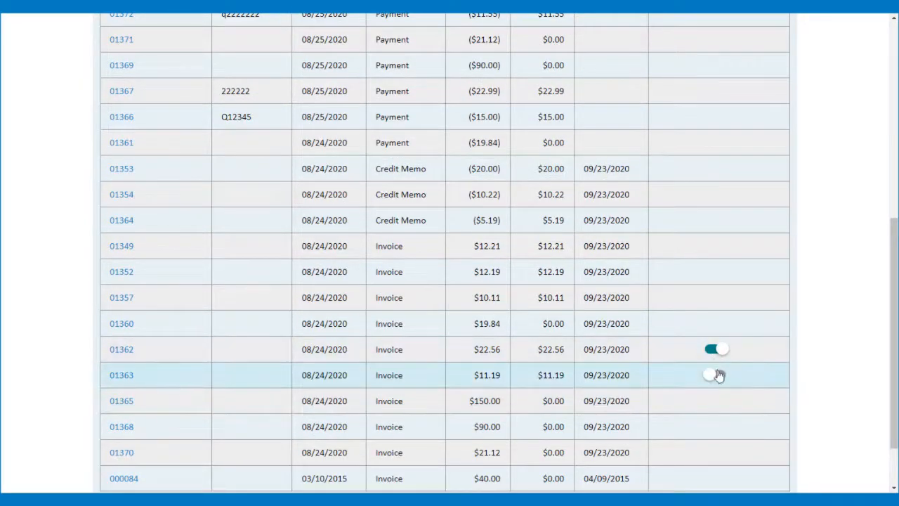
{"action": "left_click", "coordinate": [715, 373]}
{"action": "left_click", "coordinate": [716, 372]}
{"action": "left_click", "coordinate": [713, 346]}
{"action": "scroll", "coordinate": [713, 337], "scroll_direction": "up", "scroll_amount": 4}
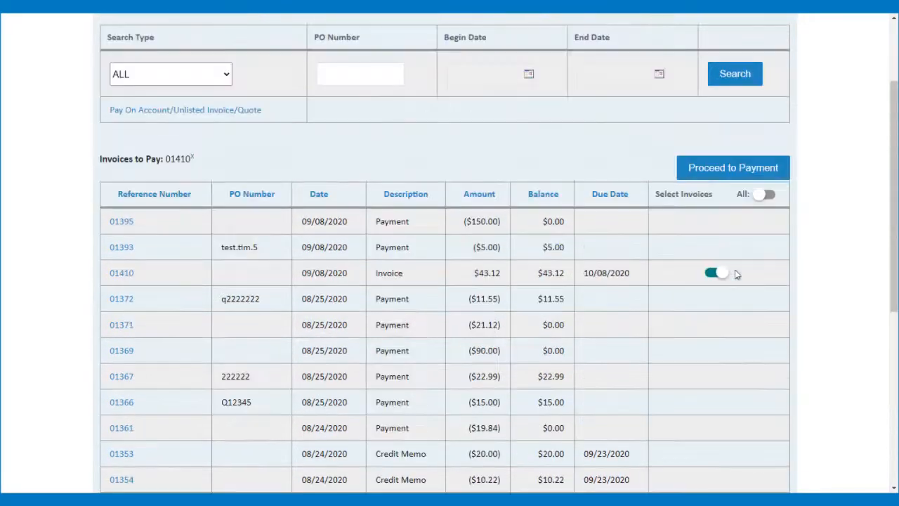
{"action": "left_click", "coordinate": [741, 174]}
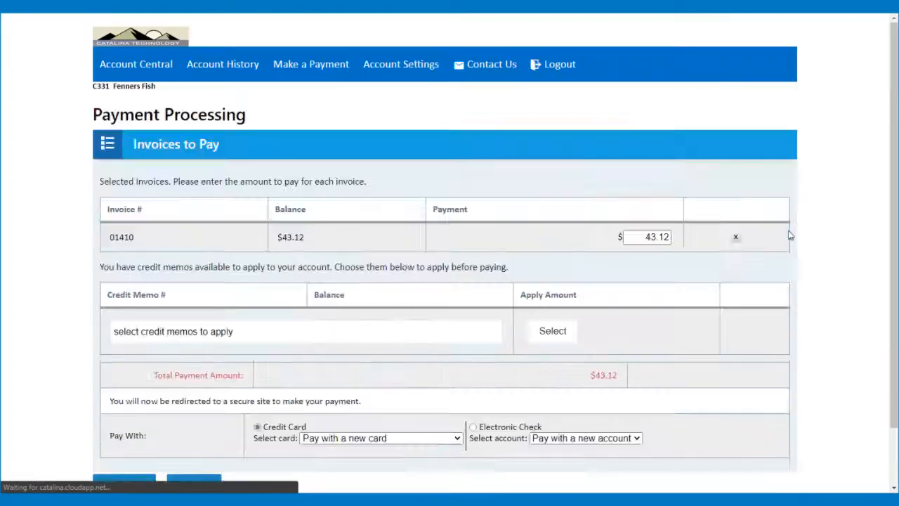
Check the available credit memos and close them without applying any
{"action": "scroll", "coordinate": [409, 306], "scroll_direction": "down", "scroll_amount": 1}
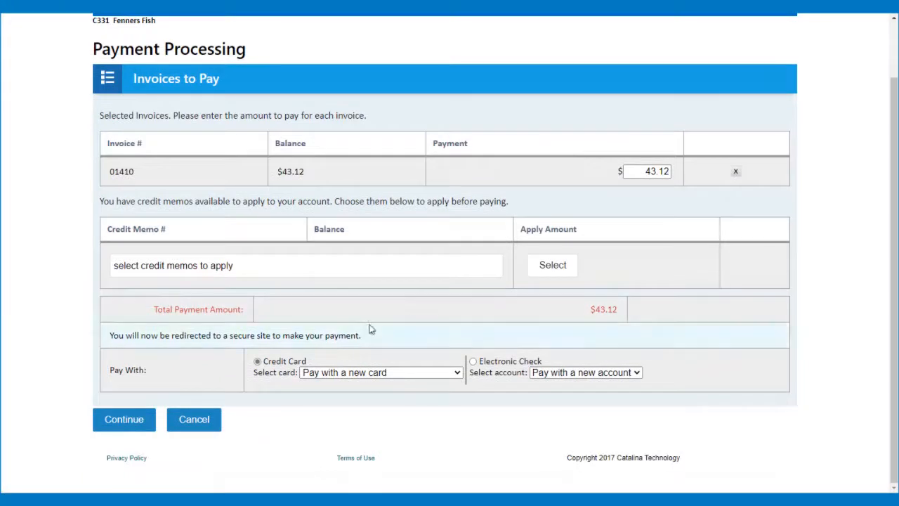
{"action": "left_click", "coordinate": [257, 274]}
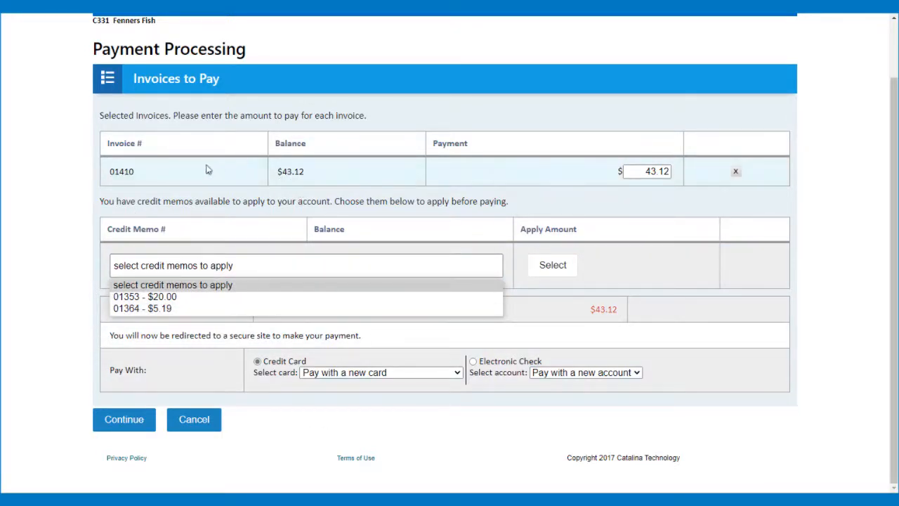
{"action": "left_click", "coordinate": [234, 201]}
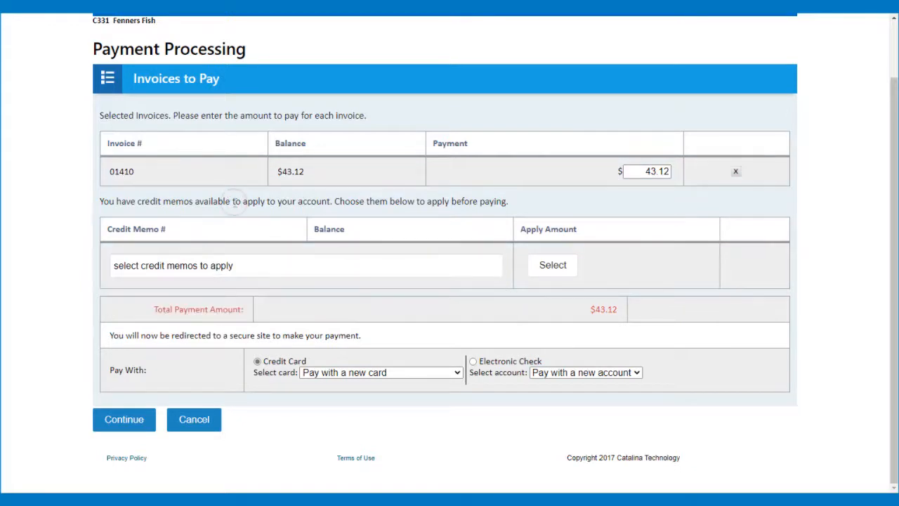
Keep paying $43.12 with a new credit card and accept the redirect to the secure site
{"action": "left_click", "coordinate": [415, 378]}
{"action": "left_click", "coordinate": [412, 351]}
{"action": "left_click", "coordinate": [121, 420]}
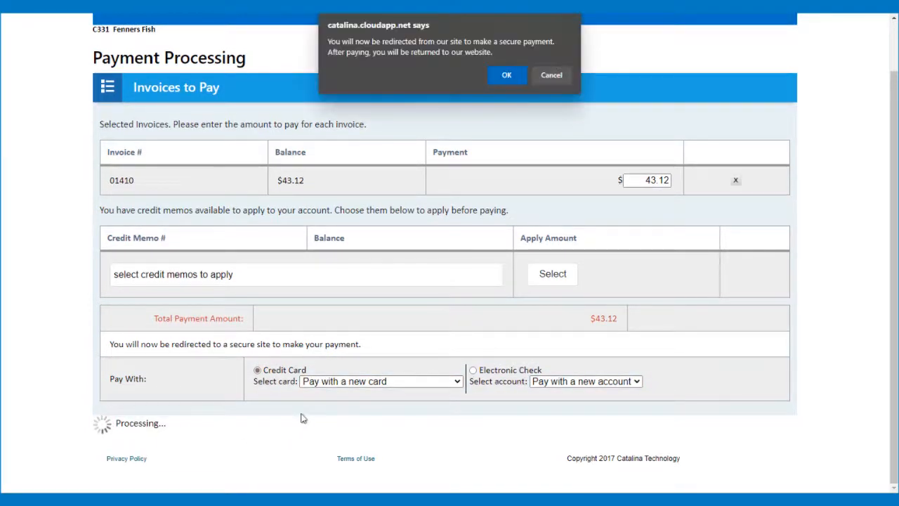
{"action": "left_click", "coordinate": [496, 76]}
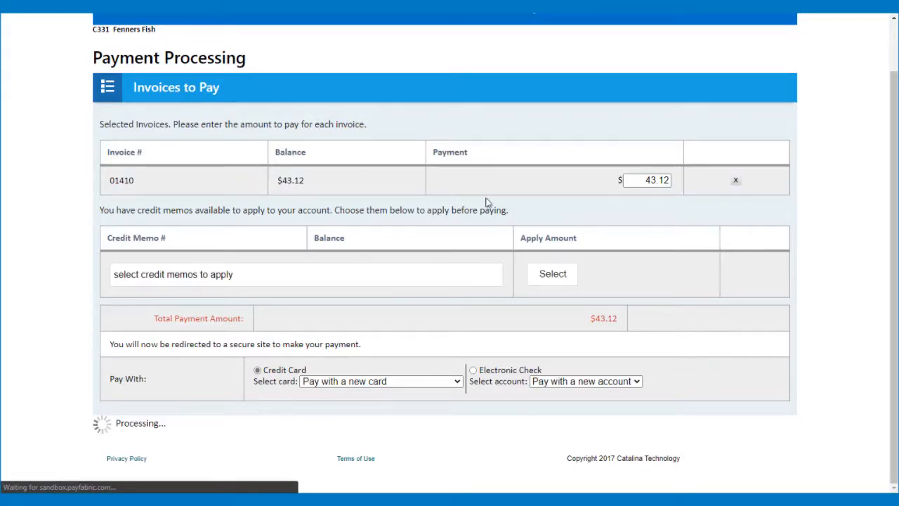
Enter the Visa card number, expiry, CVV2 and cardholder name
{"action": "scroll", "coordinate": [377, 157], "scroll_direction": "up", "scroll_amount": 2}
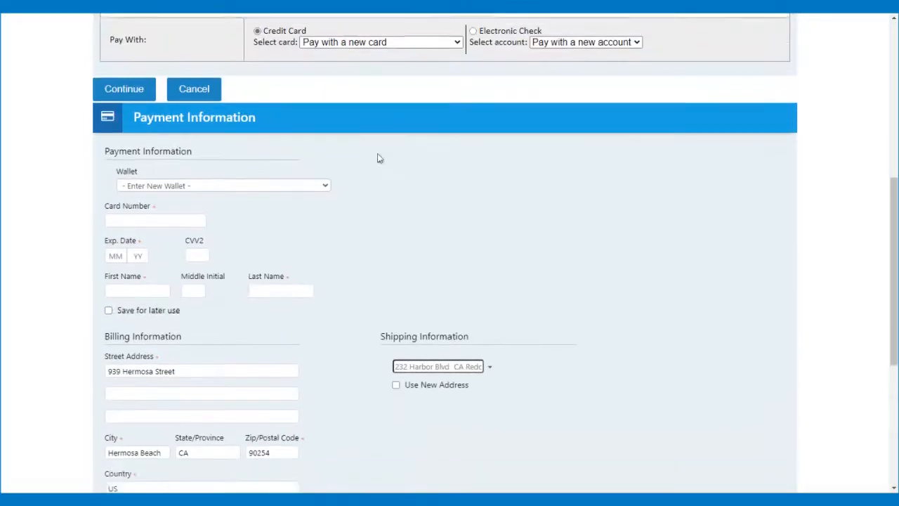
{"action": "scroll", "coordinate": [377, 157], "scroll_direction": "down", "scroll_amount": 1}
{"action": "left_click", "coordinate": [181, 169]}
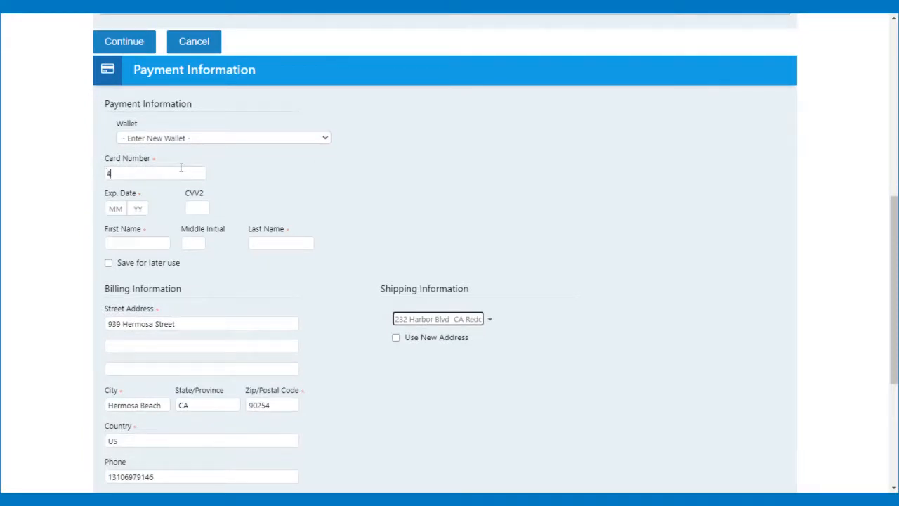
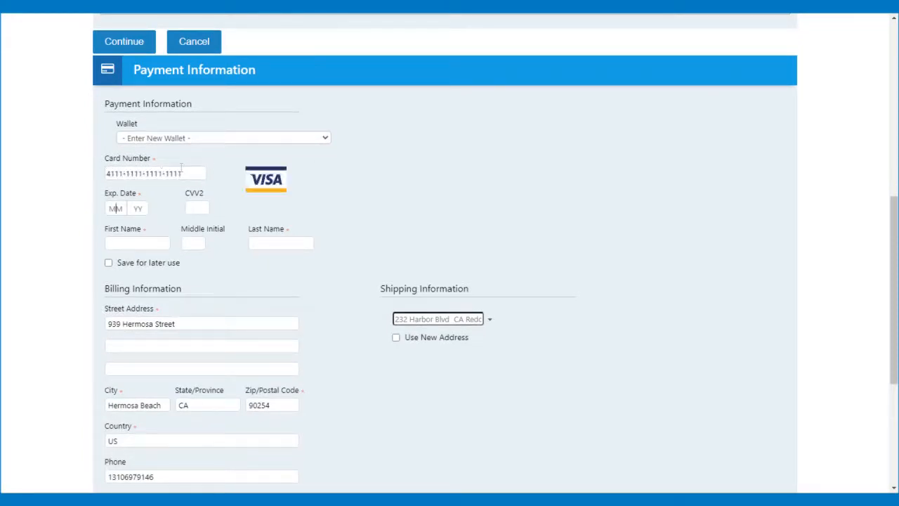
{"action": "key", "text": "Tab"}
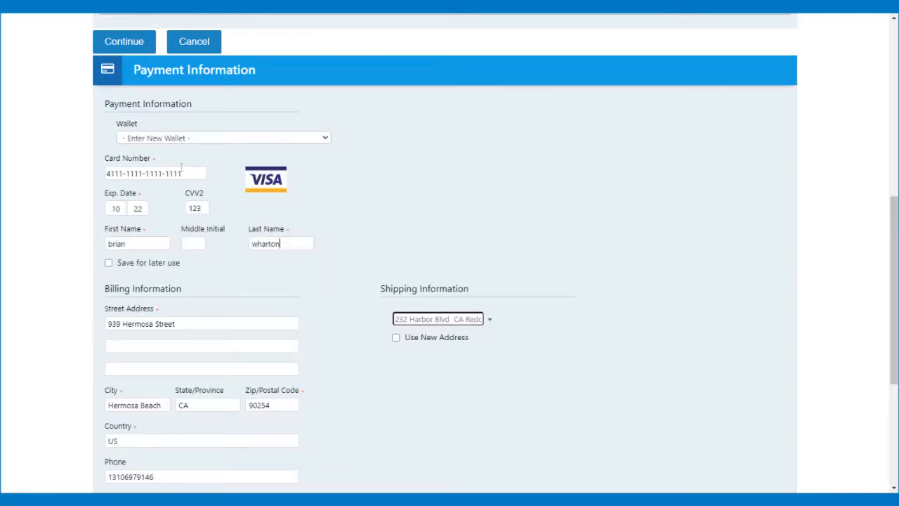
Leave Save for later use off and process the $43.12 card transaction
{"action": "left_click", "coordinate": [109, 263]}
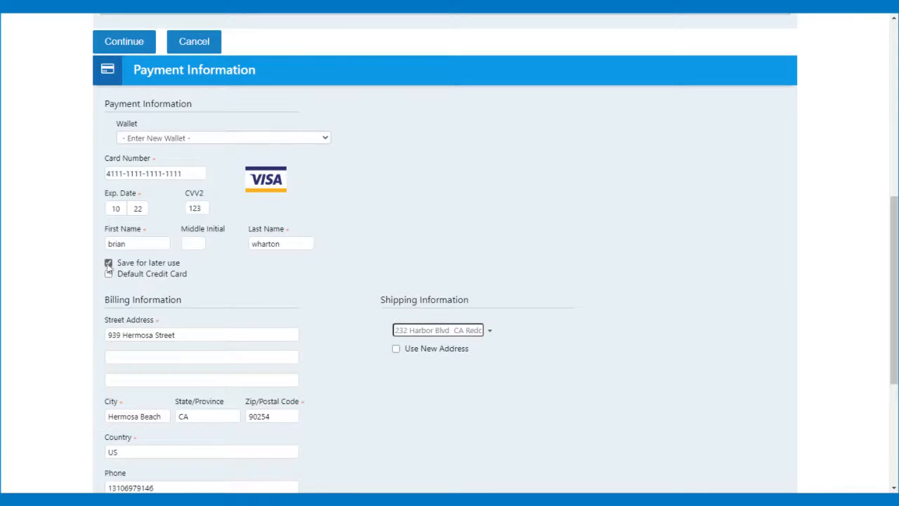
{"action": "left_click", "coordinate": [109, 265]}
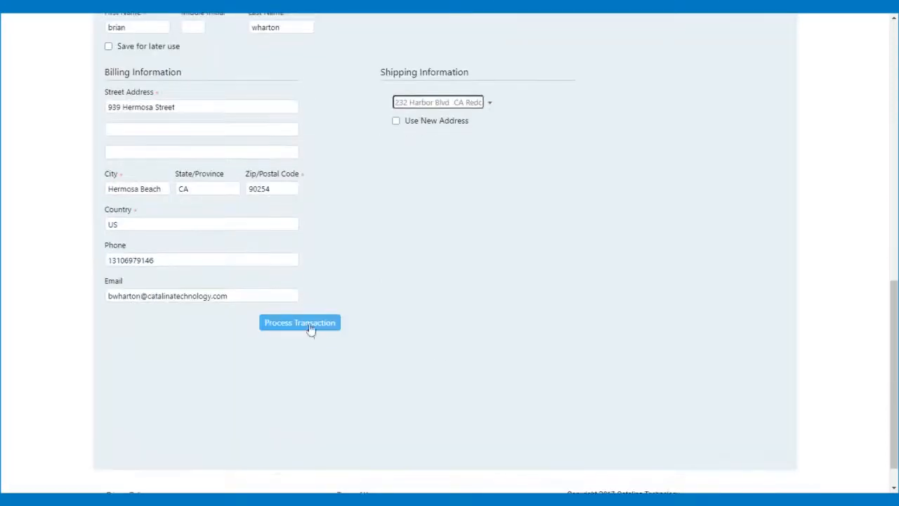
{"action": "left_click", "coordinate": [298, 323]}
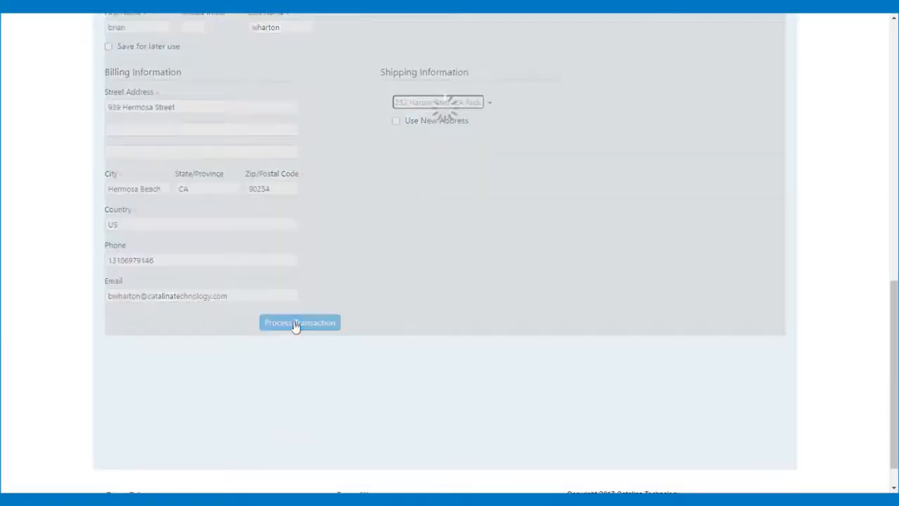
{"action": "scroll", "coordinate": [460, 340], "scroll_direction": "down", "scroll_amount": 1}
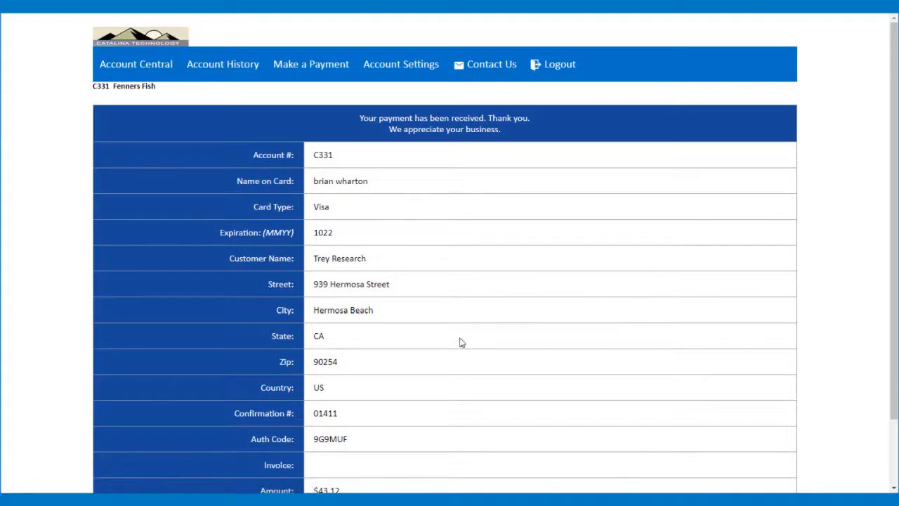
{"action": "scroll", "coordinate": [460, 342], "scroll_direction": "down", "scroll_amount": 1}
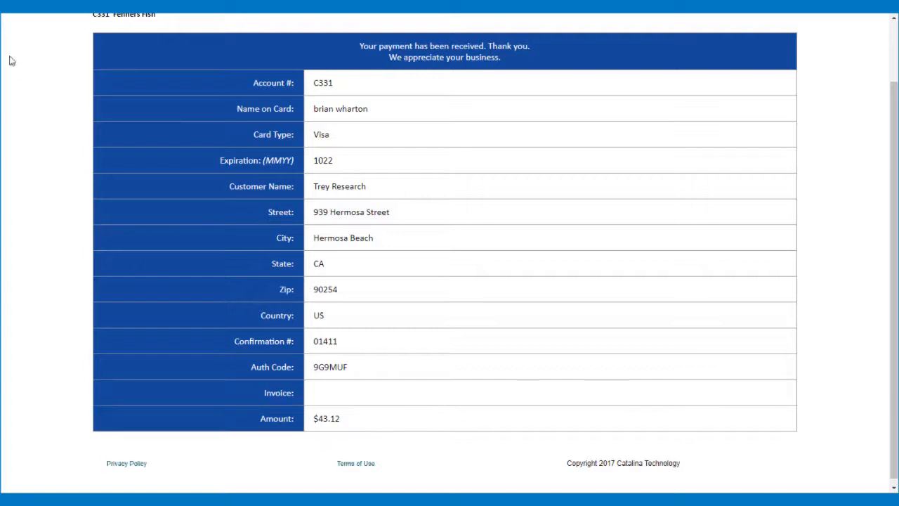
{"action": "key", "text": "alt+Tab"}
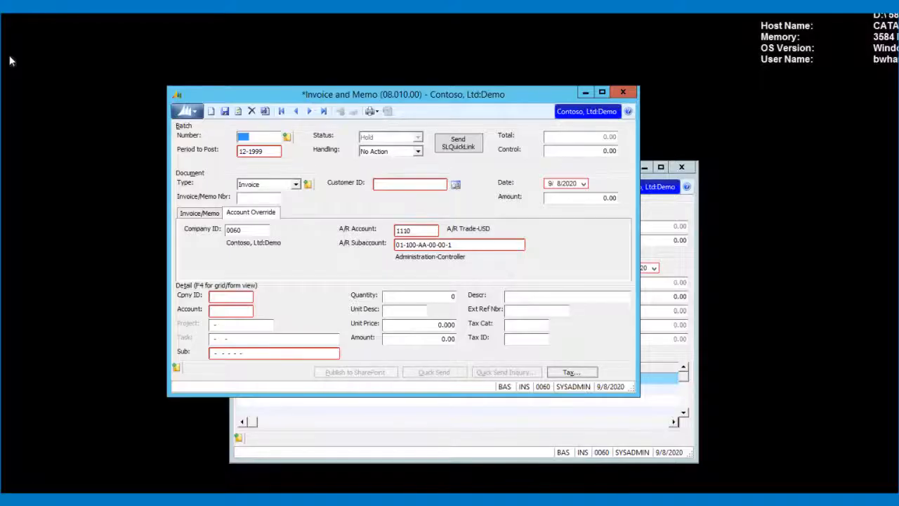
Open Payment Application and load payment batch 000727 from the lookup
{"action": "left_click", "coordinate": [584, 92]}
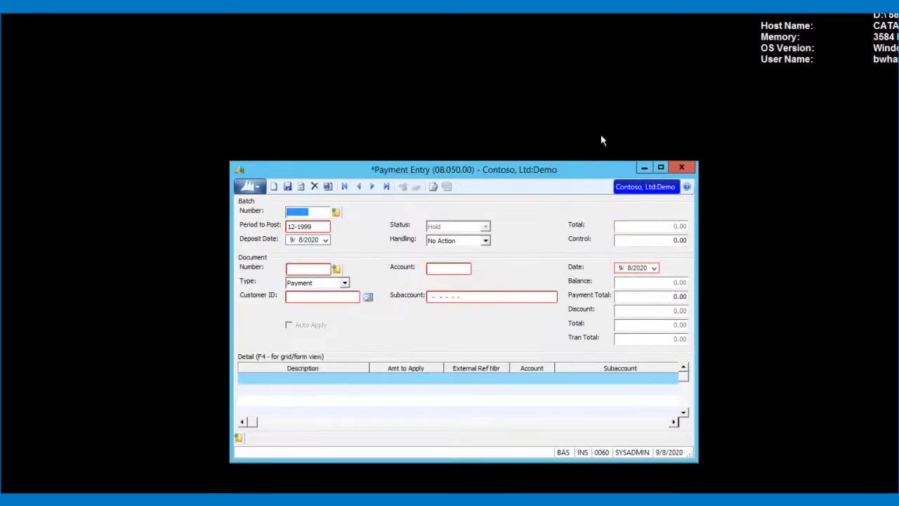
{"action": "left_click", "coordinate": [644, 167]}
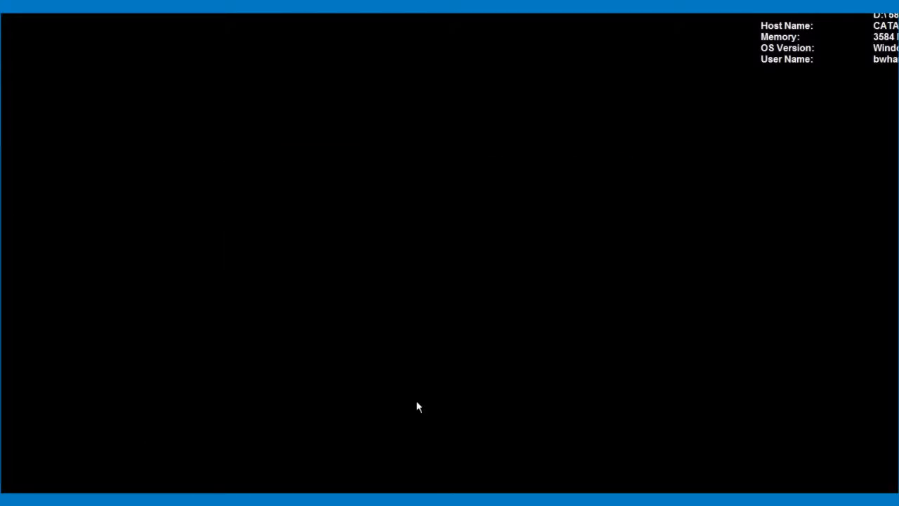
{"action": "left_click", "coordinate": [251, 480]}
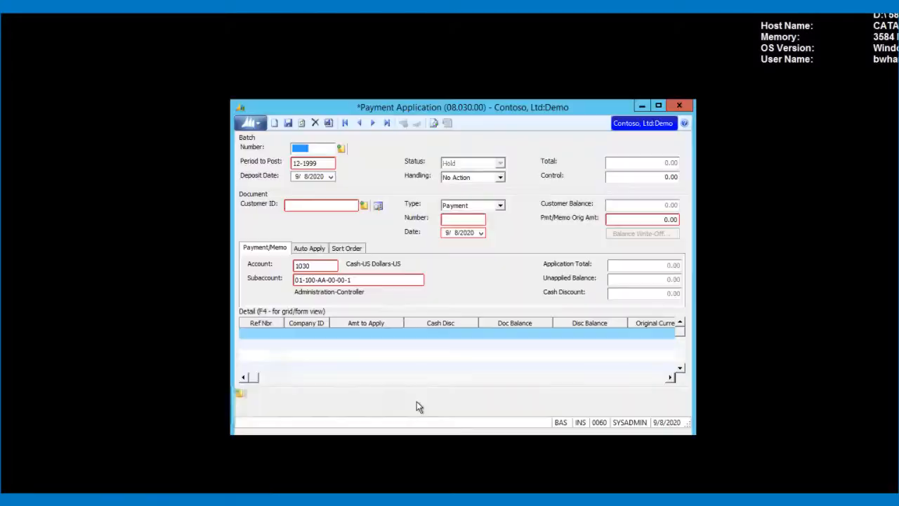
{"action": "key", "text": "F3"}
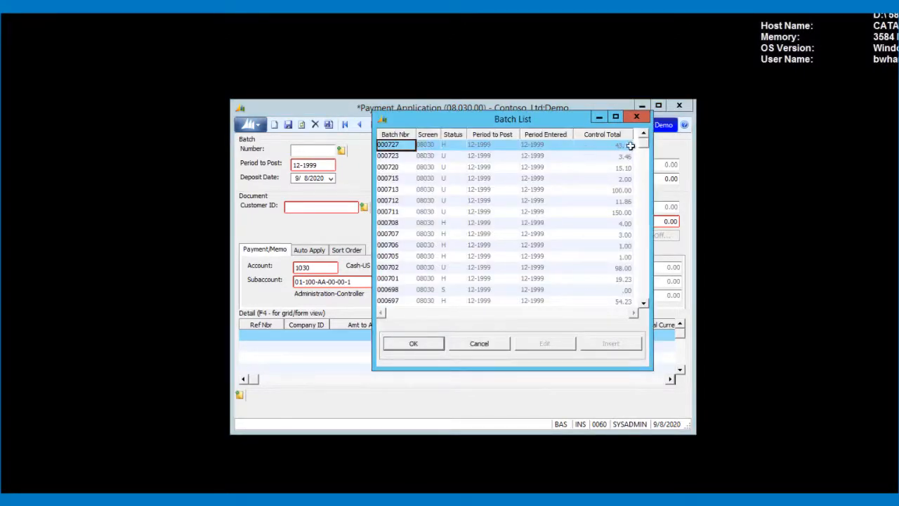
{"action": "double_click", "coordinate": [401, 145]}
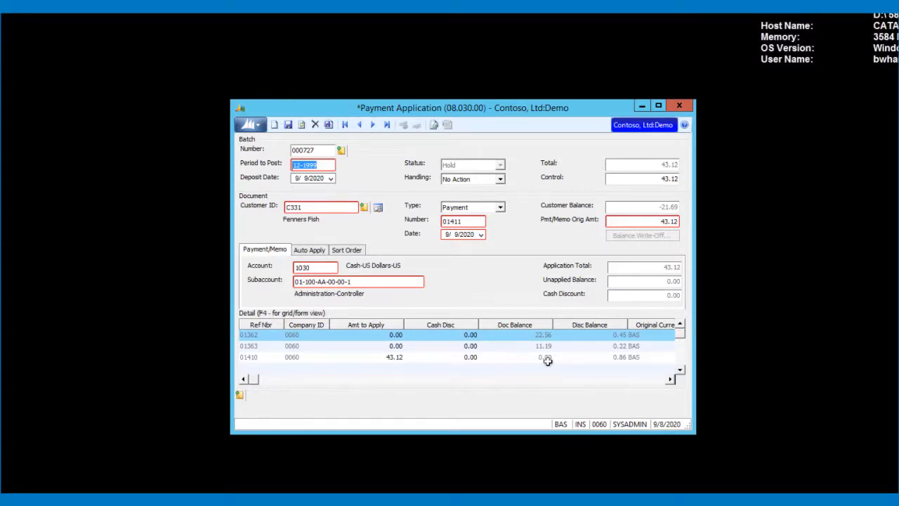
Set batch 000727 handling to Release Now and release it
{"action": "left_click", "coordinate": [493, 180]}
{"action": "left_click", "coordinate": [464, 210]}
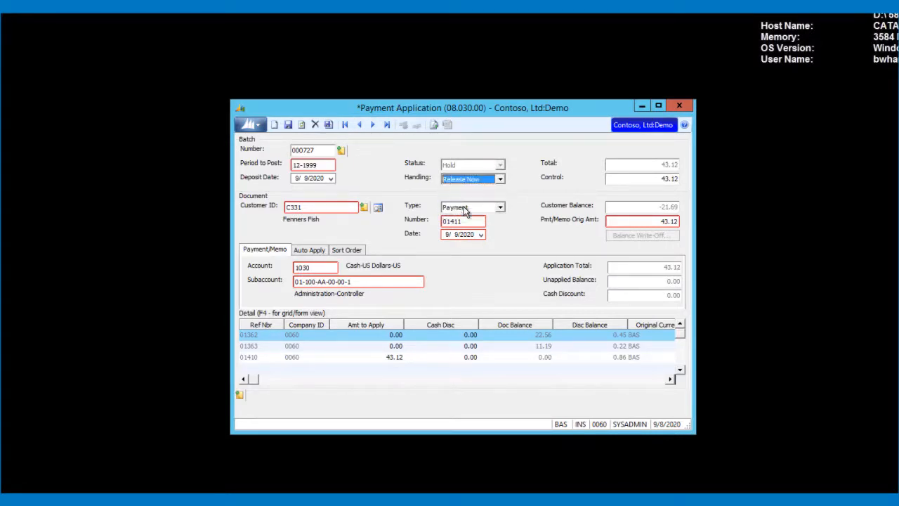
{"action": "left_click", "coordinate": [328, 124]}
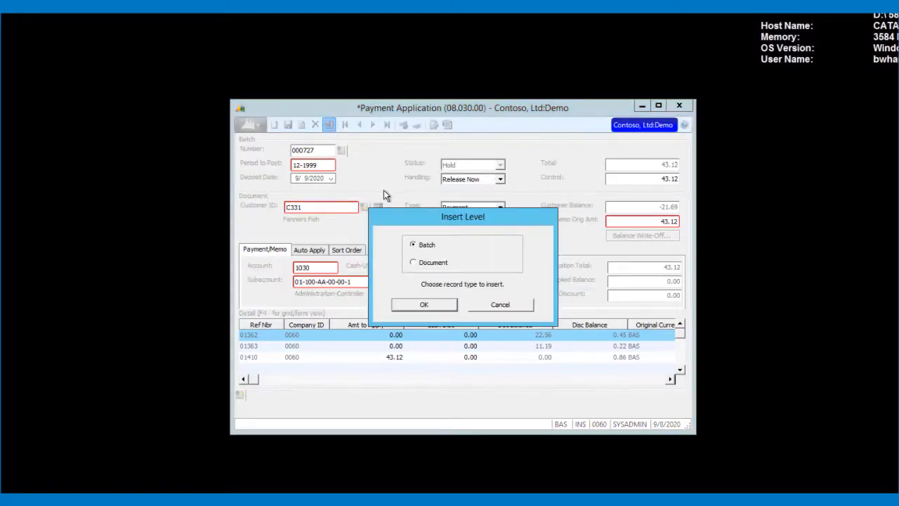
{"action": "left_click", "coordinate": [436, 304]}
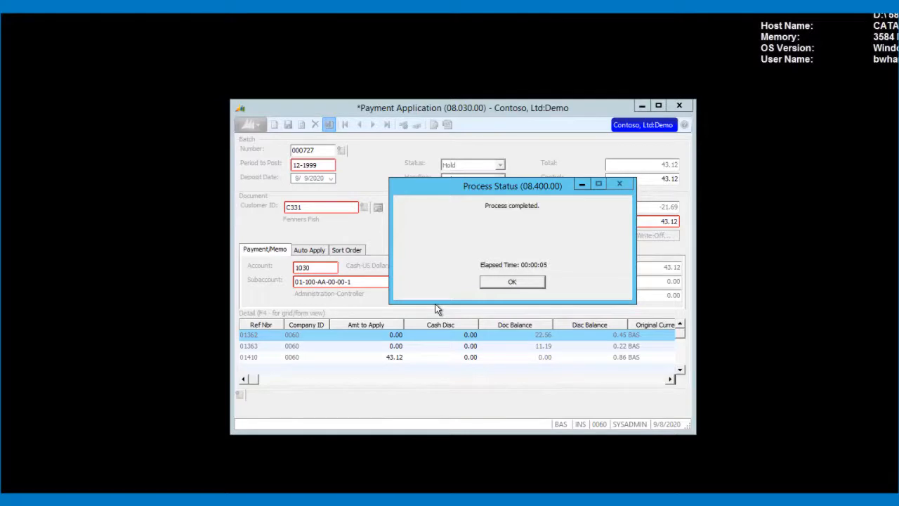
{"action": "left_click", "coordinate": [508, 284]}
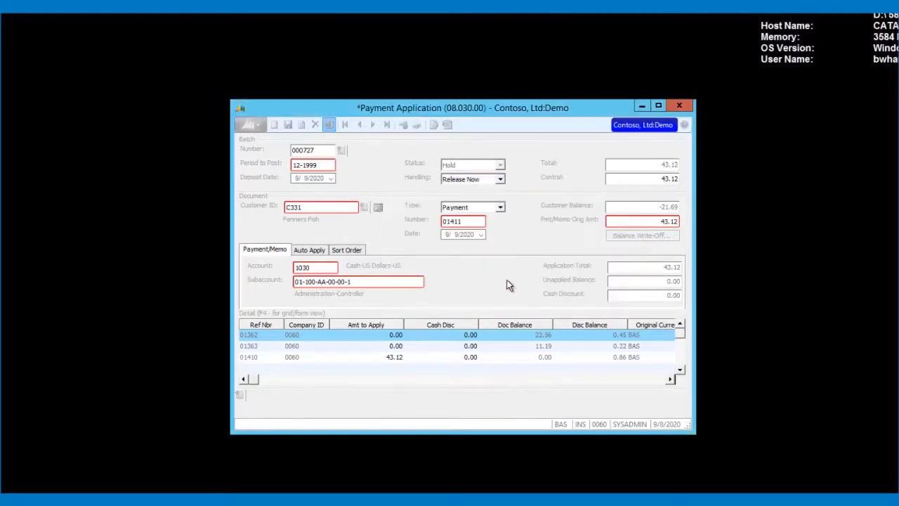
{"action": "mouse_move", "coordinate": [358, 488]}
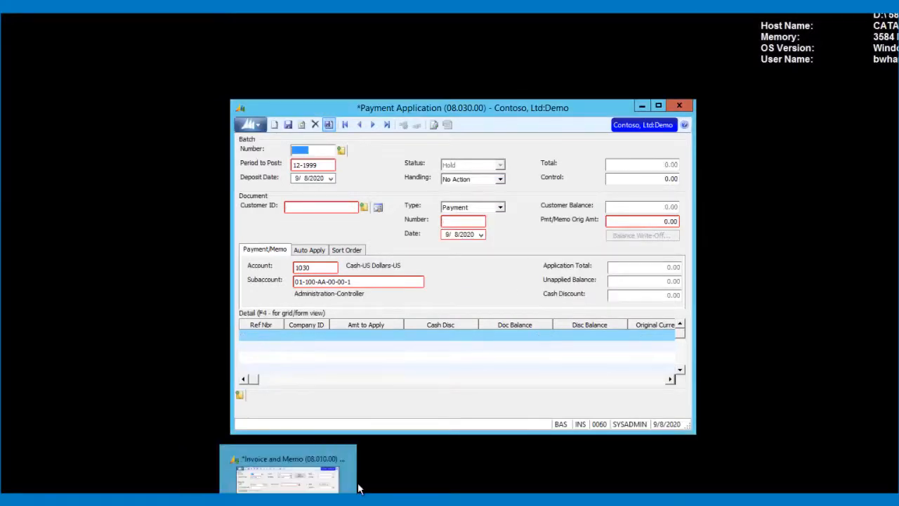
Load customer C331 Fenners Fish in Customer Maintenance and open its Activity list
{"action": "left_click", "coordinate": [359, 488]}
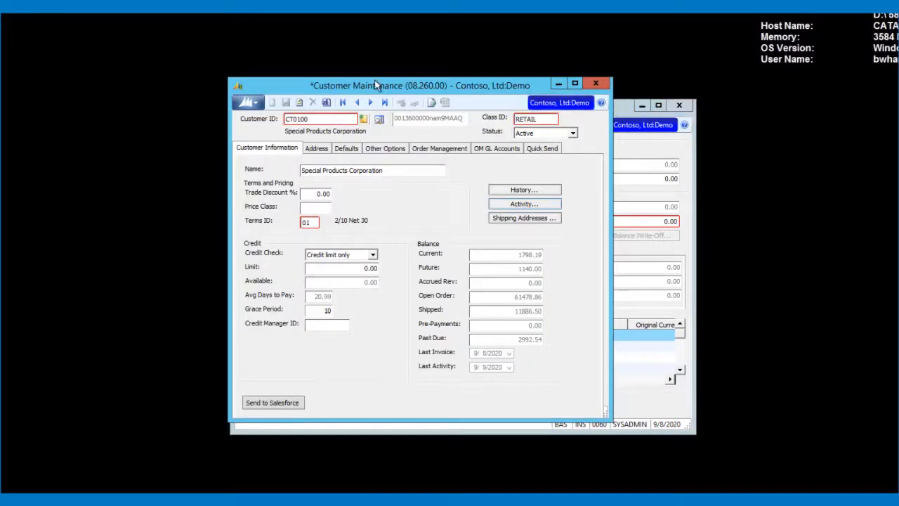
{"action": "mouse_move", "coordinate": [375, 84]}
{"action": "left_mouse_down"}
{"action": "mouse_move", "coordinate": [354, 89]}
{"action": "mouse_move", "coordinate": [361, 193]}
{"action": "mouse_move", "coordinate": [376, 91]}
{"action": "left_mouse_up"}
{"action": "left_click", "coordinate": [328, 124]}
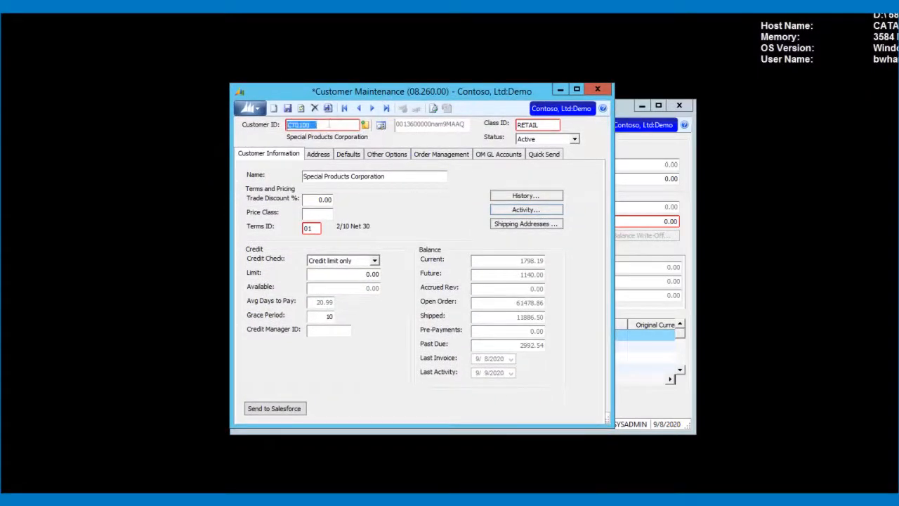
{"action": "type", "text": "C331"}
{"action": "key", "text": "Tab"}
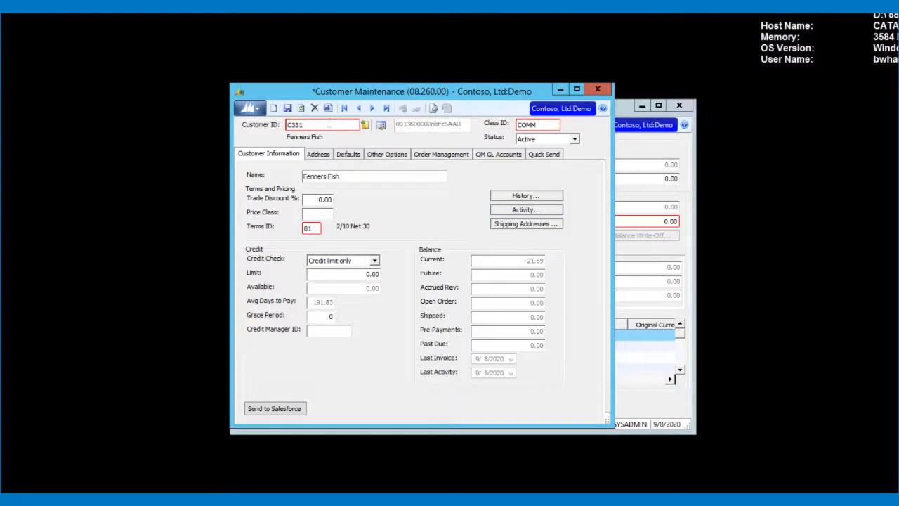
{"action": "left_click", "coordinate": [546, 212]}
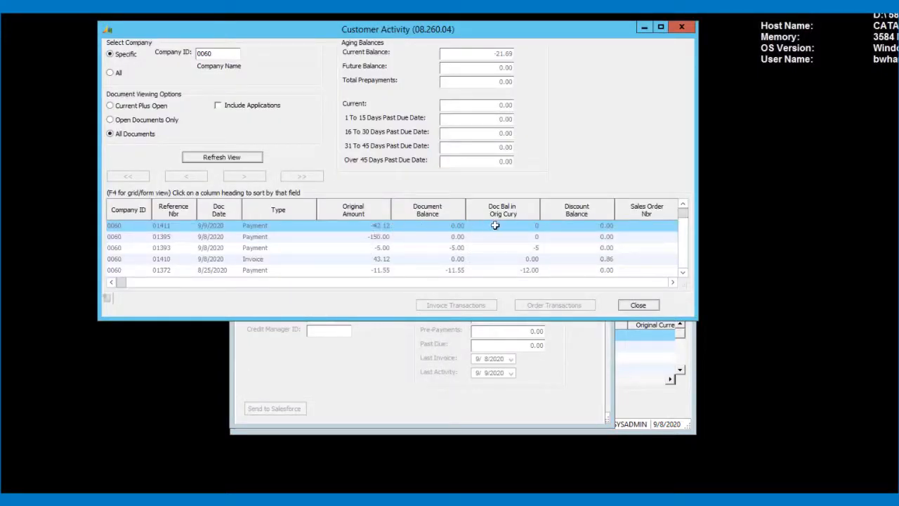
Include applications and refresh to show payment 01411 applied to invoice 01410
{"action": "left_click", "coordinate": [252, 107]}
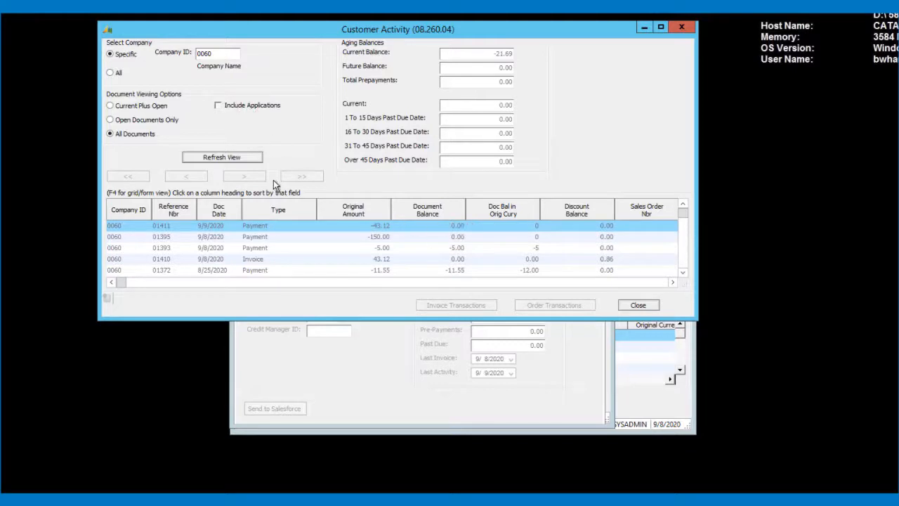
{"action": "left_click", "coordinate": [228, 163]}
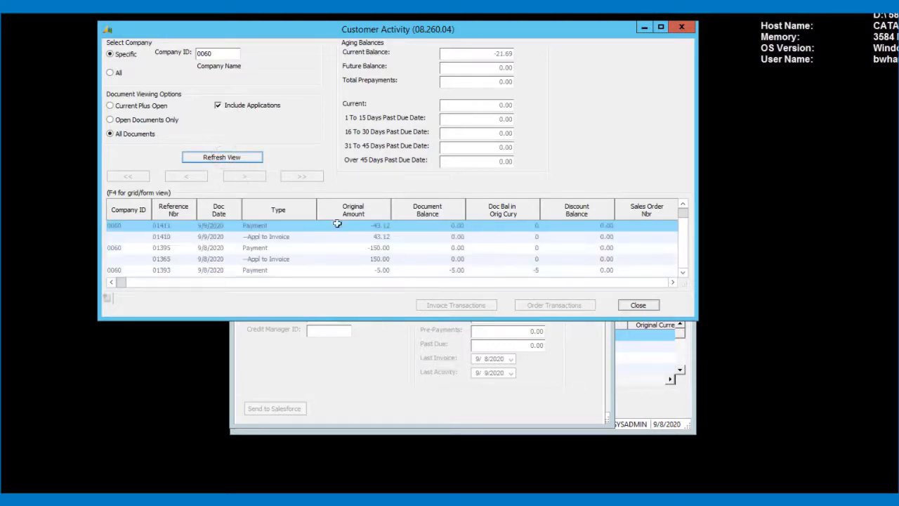